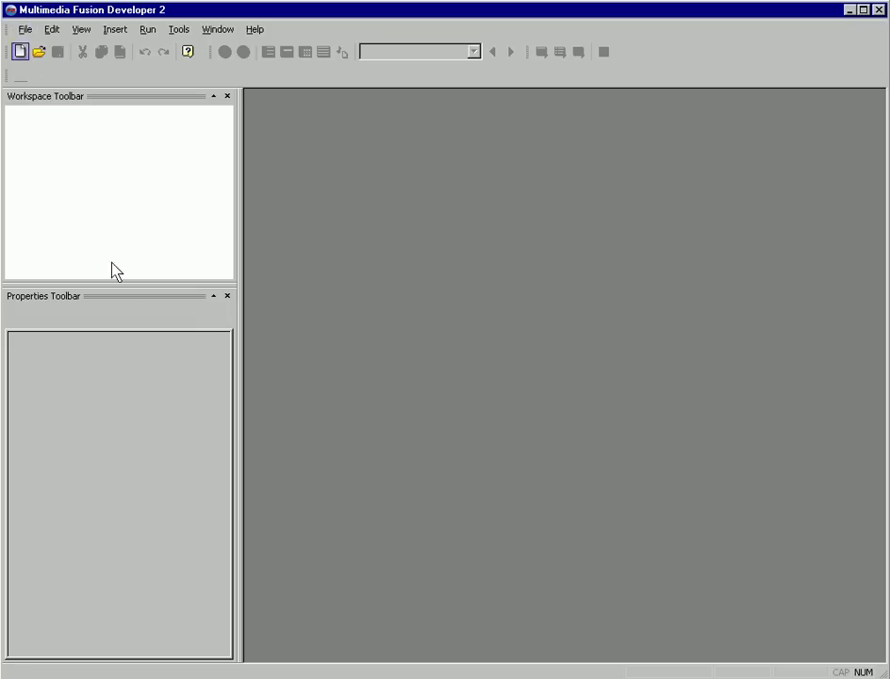
# - Show the Library Window toolbar and create a new application
pyautogui.click(81, 30)
pyautogui.moveTo(119, 49)
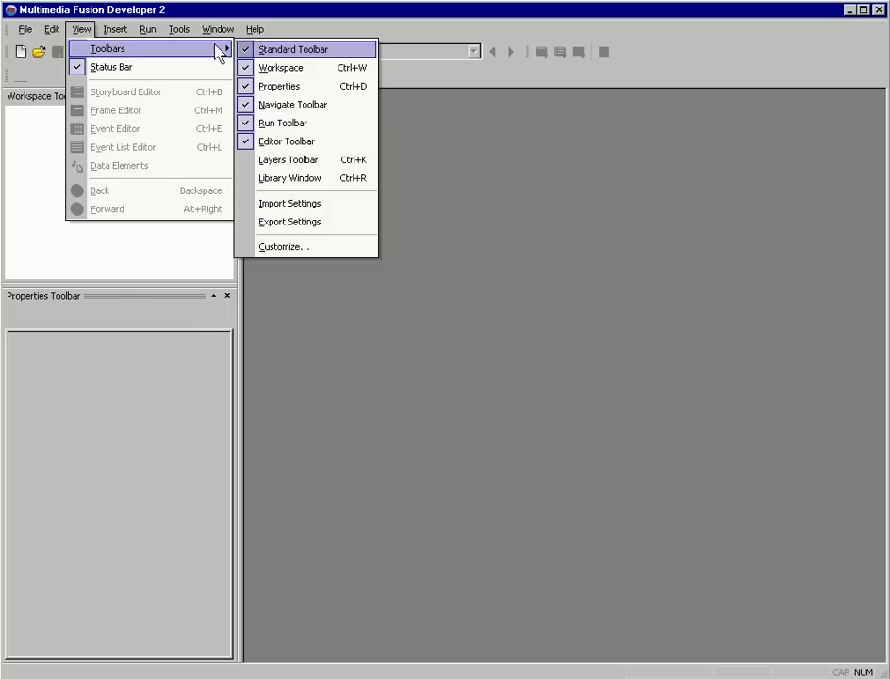
pyautogui.click(288, 179)
pyautogui.click(25, 29)
pyautogui.click(42, 49)
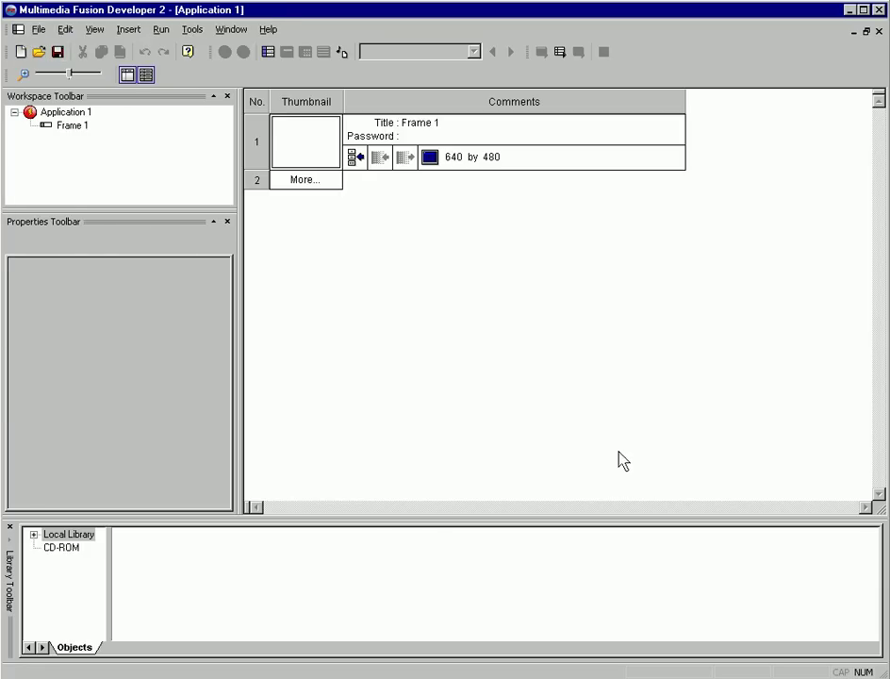
# - Open Frame 1 and fill it with the Sky backdrop from Tutorials > Math Racer
pyautogui.doubleClick(257, 145)
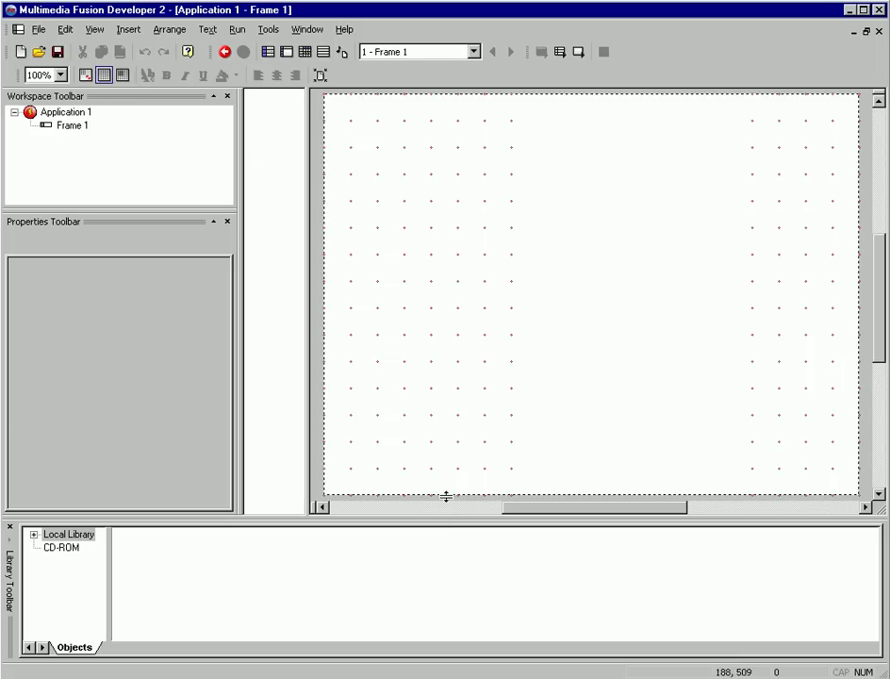
pyautogui.click(34, 535)
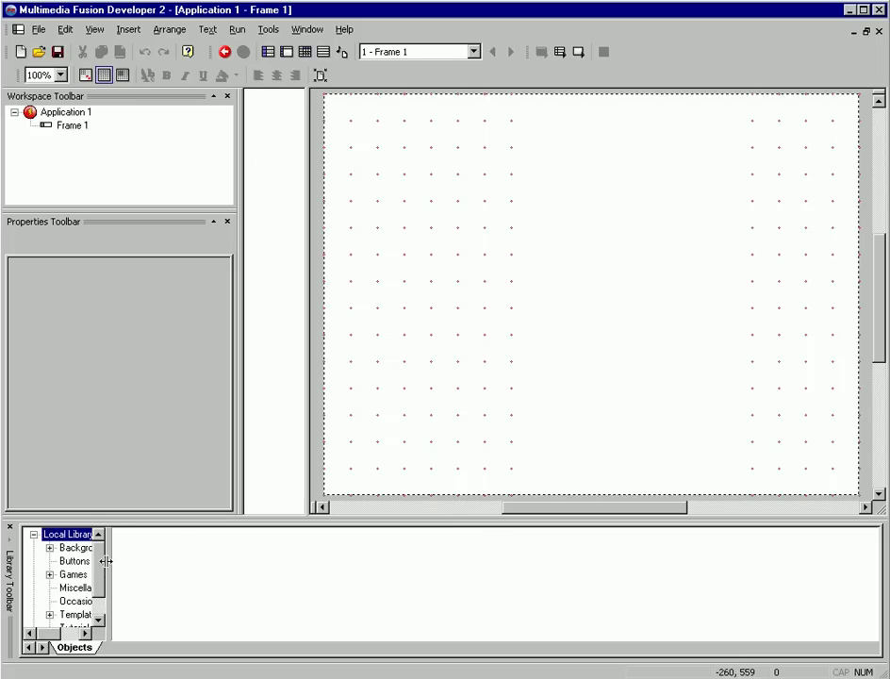
pyautogui.moveTo(111, 562); pyautogui.dragTo(175, 577)
pyautogui.scroll(-1, 166, 584)
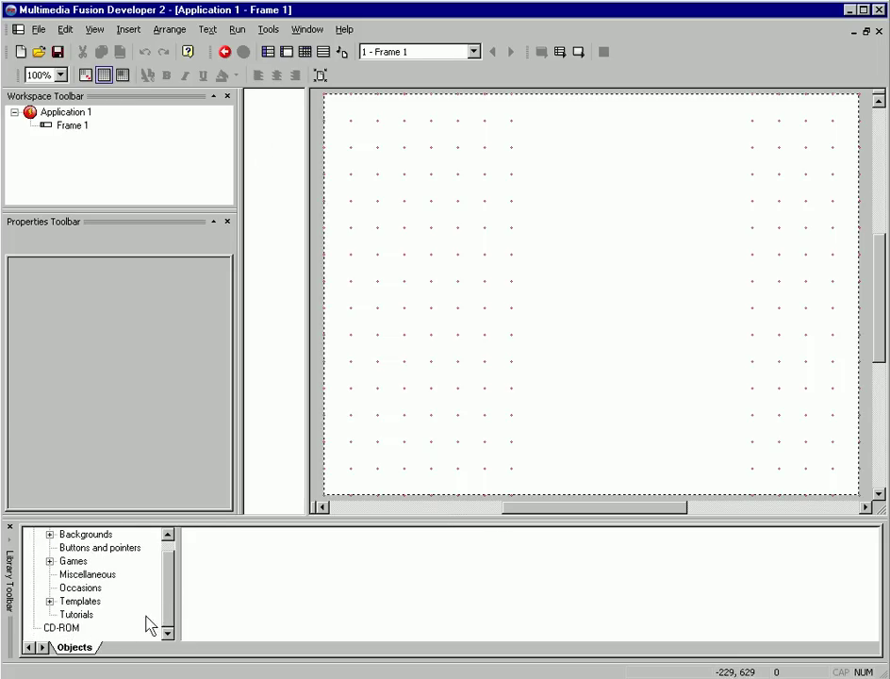
pyautogui.click(76, 613)
pyautogui.doubleClick(241, 605)
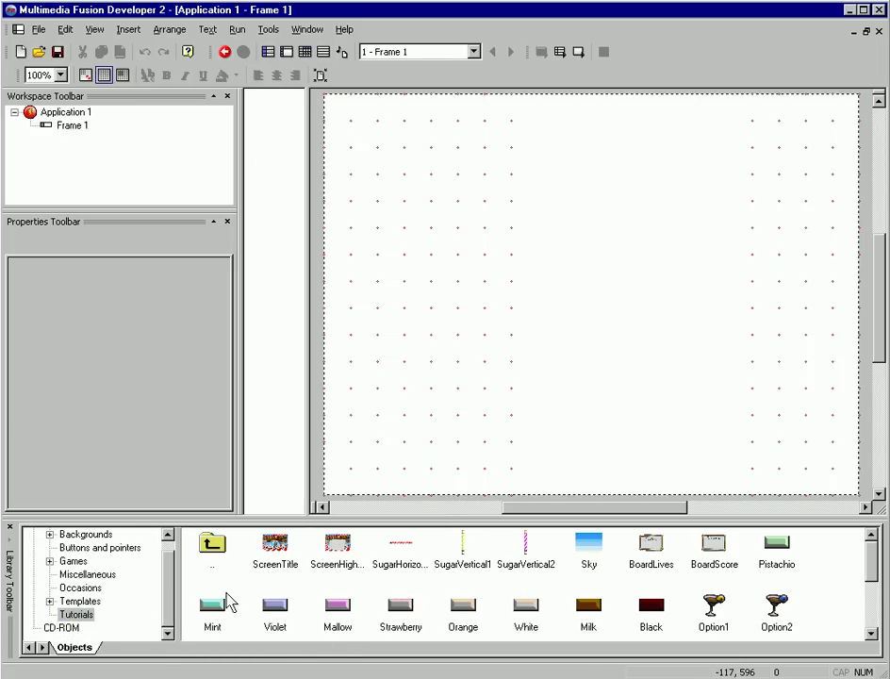
pyautogui.click(588, 549)
pyautogui.moveTo(588, 549); pyautogui.dragTo(381, 163)
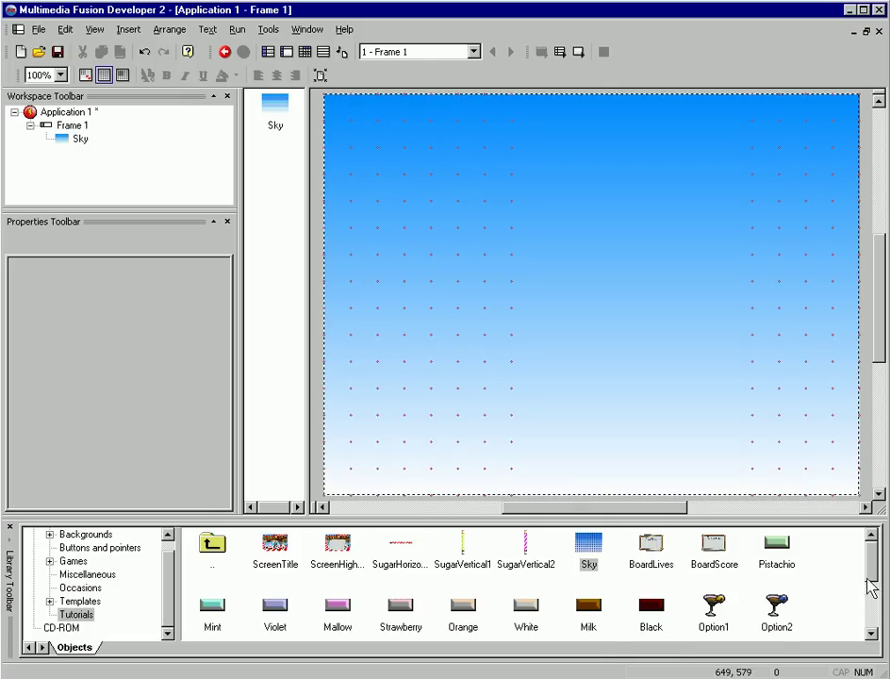
# - Place the Player at bottom centre, the golden ball above it, and a Pistachio brick top-left
pyautogui.scroll(-1, 868, 576)
pyautogui.scroll(-2, 869, 566)
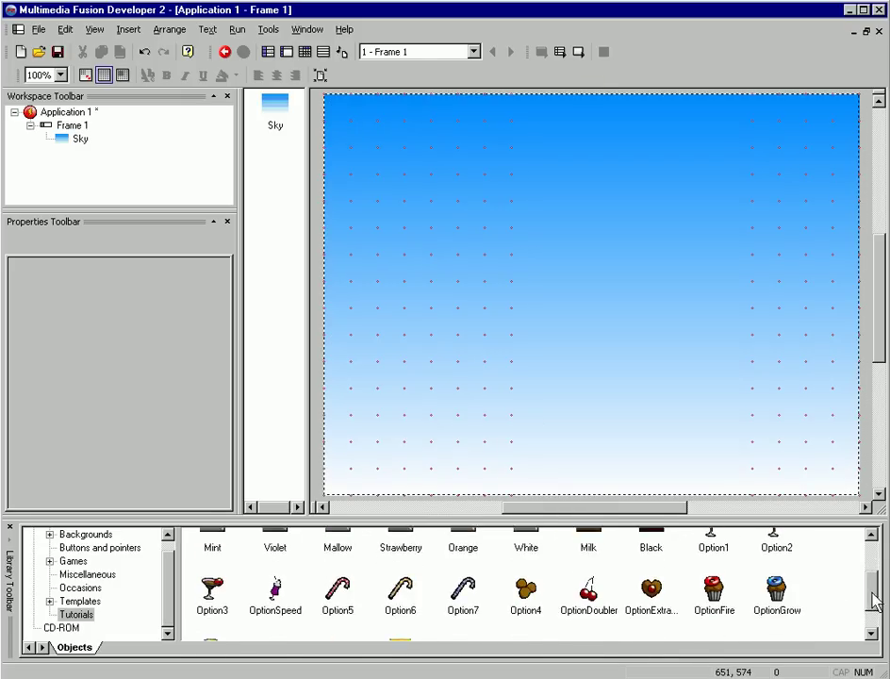
pyautogui.click(401, 615)
pyautogui.moveTo(401, 614); pyautogui.dragTo(624, 469)
pyautogui.click(463, 618)
pyautogui.moveTo(463, 618); pyautogui.dragTo(626, 364)
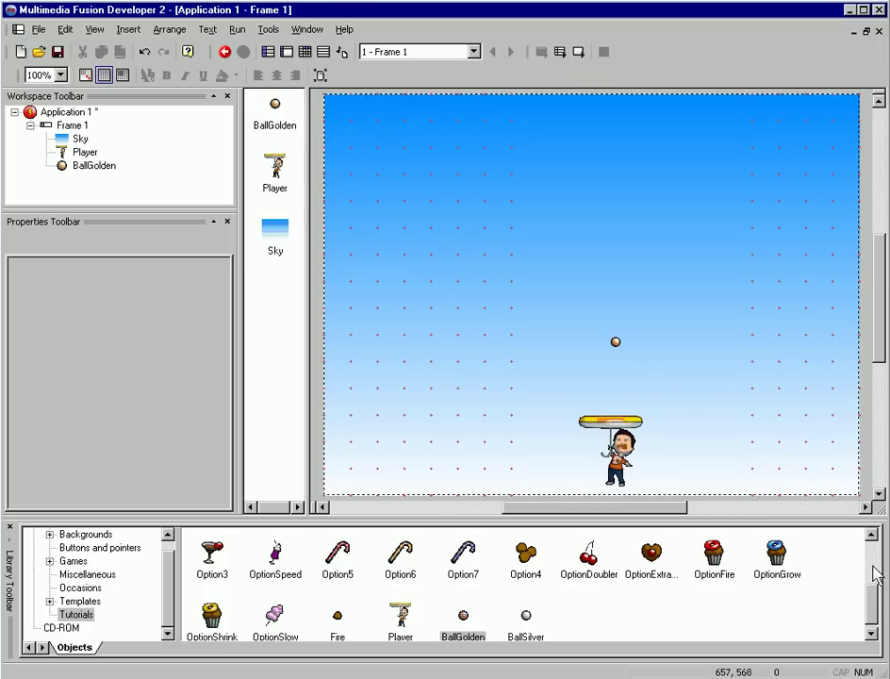
pyautogui.scroll(2, 873, 576)
pyautogui.scroll(1, 873, 576)
pyautogui.moveTo(779, 536); pyautogui.dragTo(429, 172)
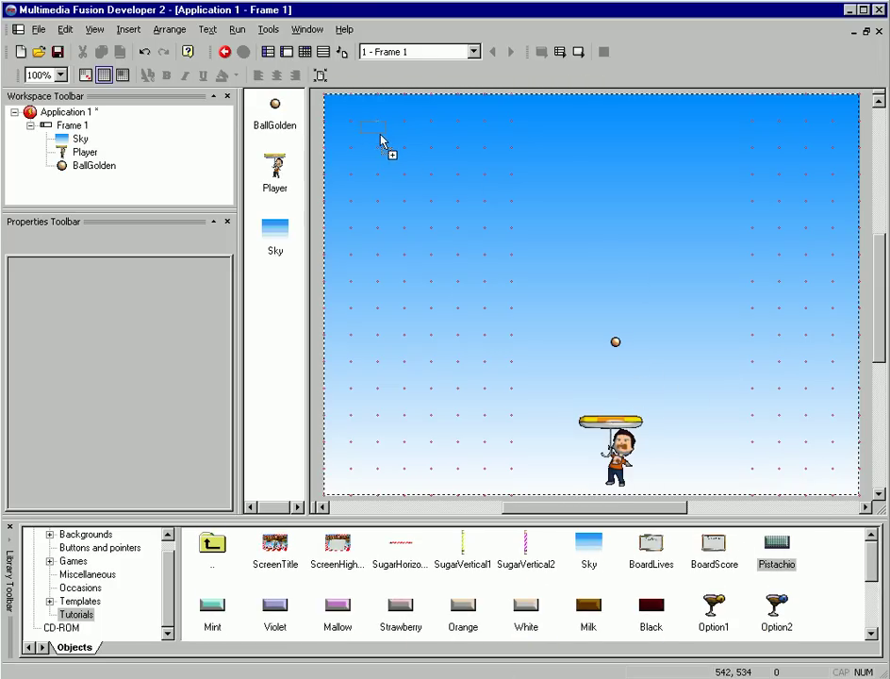
pyautogui.moveTo(380, 141); pyautogui.dragTo(380, 141)
pyautogui.rightClick(565, 273)
pyautogui.click(603, 292)
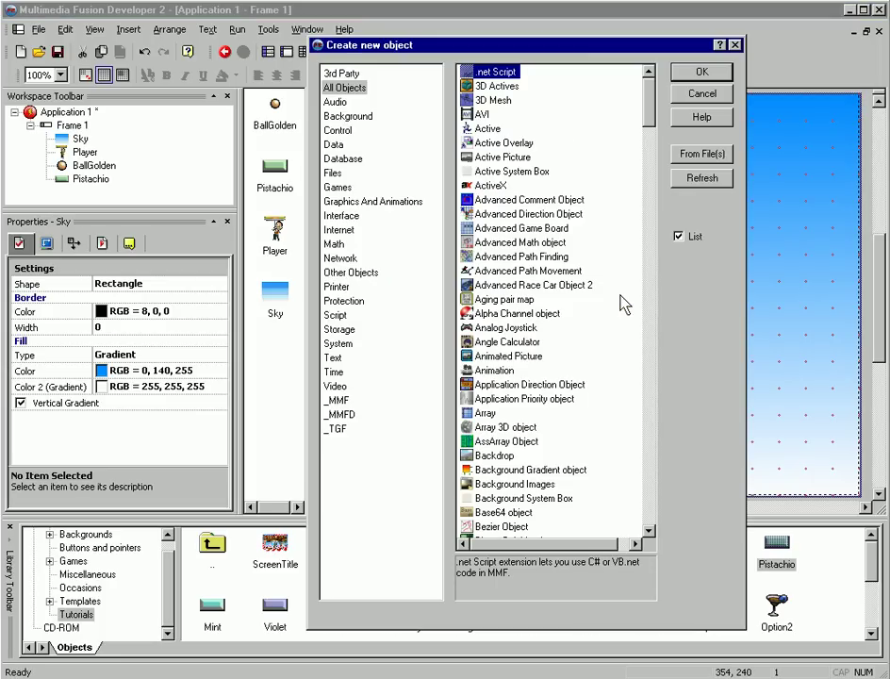
pyautogui.moveTo(650, 103)
pyautogui.mouseDown()
pyautogui.moveTo(653, 308)
pyautogui.moveTo(639, 518)
pyautogui.moveTo(649, 520)
pyautogui.moveTo(648, 338)
pyautogui.moveTo(632, 185)
pyautogui.moveTo(640, 121)
pyautogui.mouseUp()
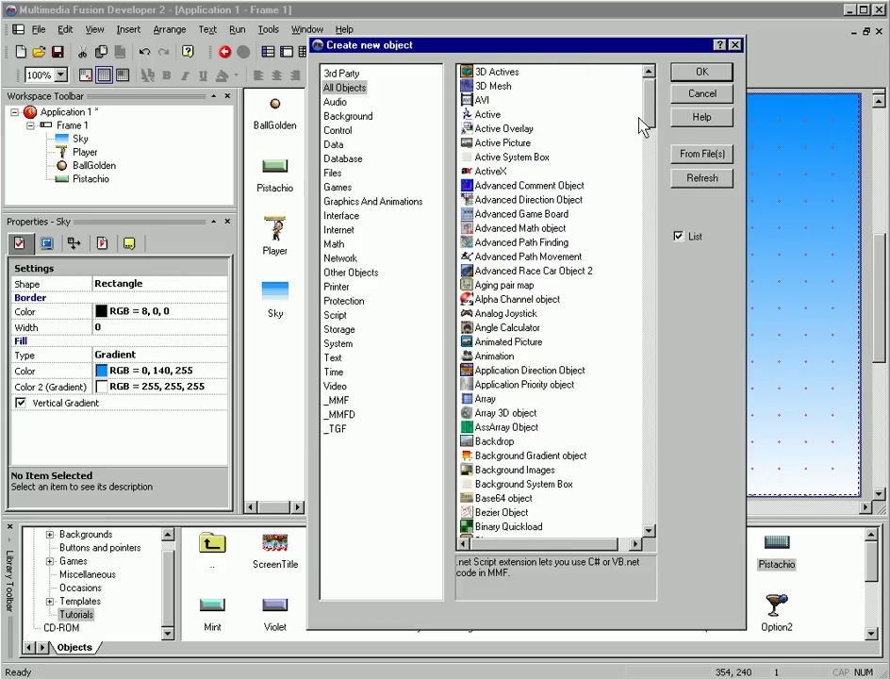
pyautogui.click(483, 114)
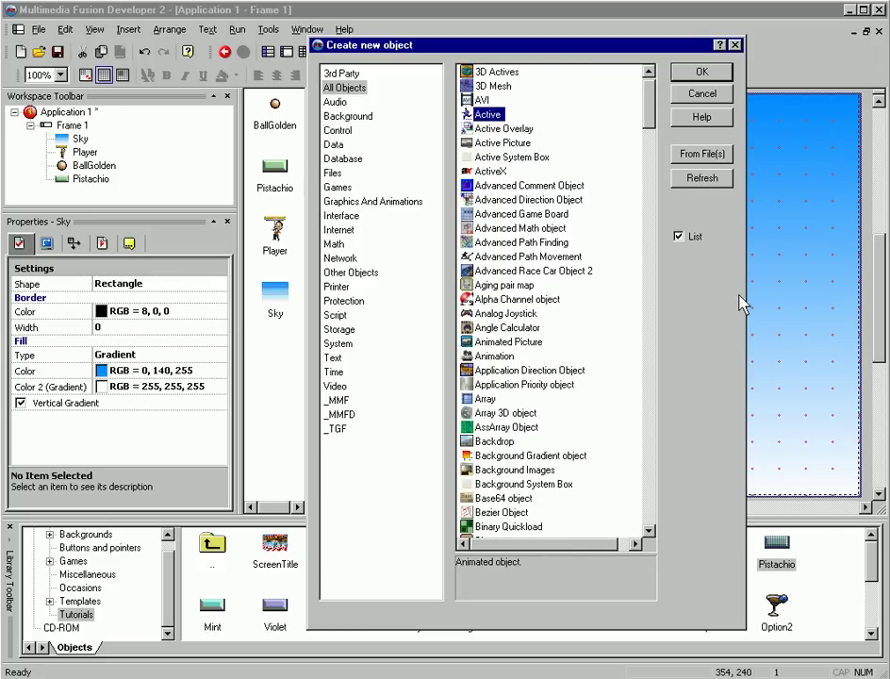
pyautogui.click(701, 95)
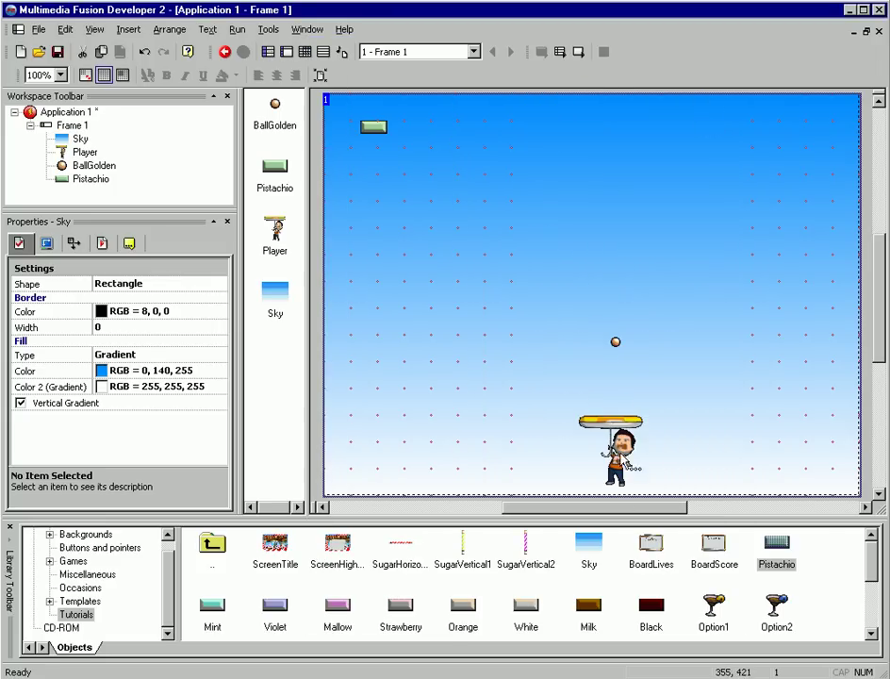
pyautogui.click(608, 454)
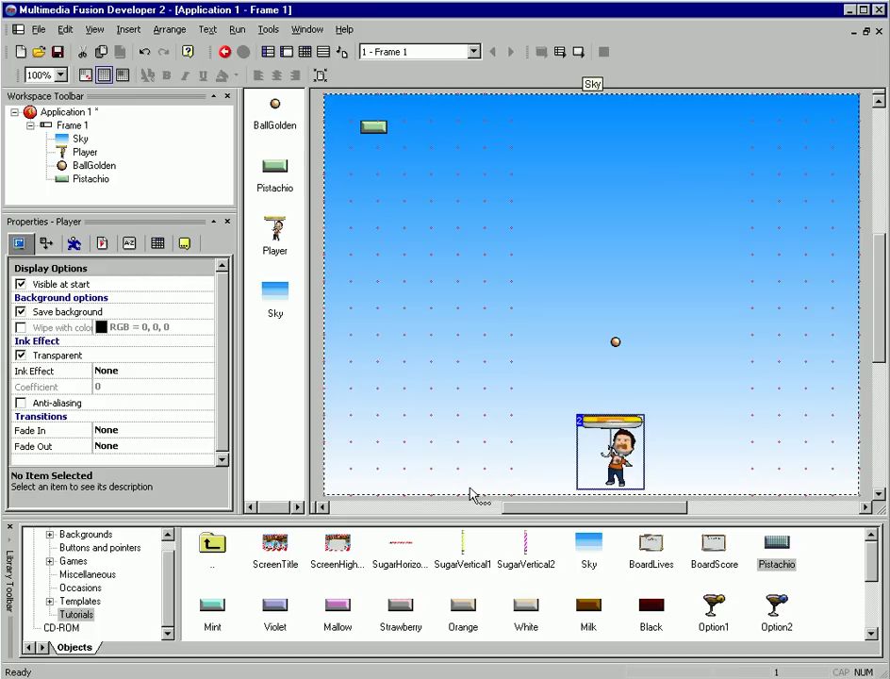
pyautogui.doubleClick(624, 462)
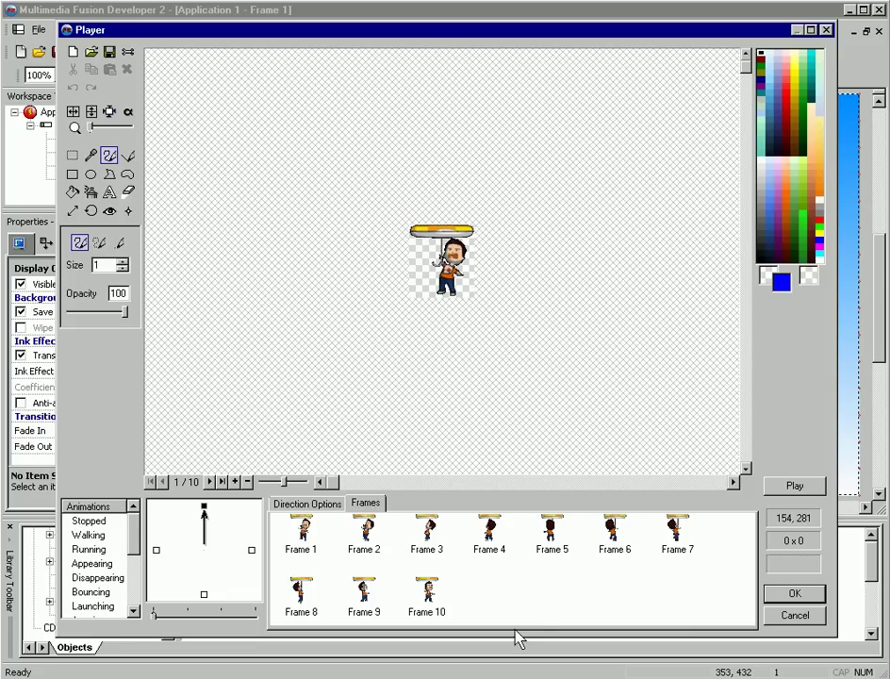
pyautogui.click(90, 52)
pyautogui.click(524, 368)
pyautogui.click(377, 390)
pyautogui.click(593, 374)
pyautogui.click(784, 484)
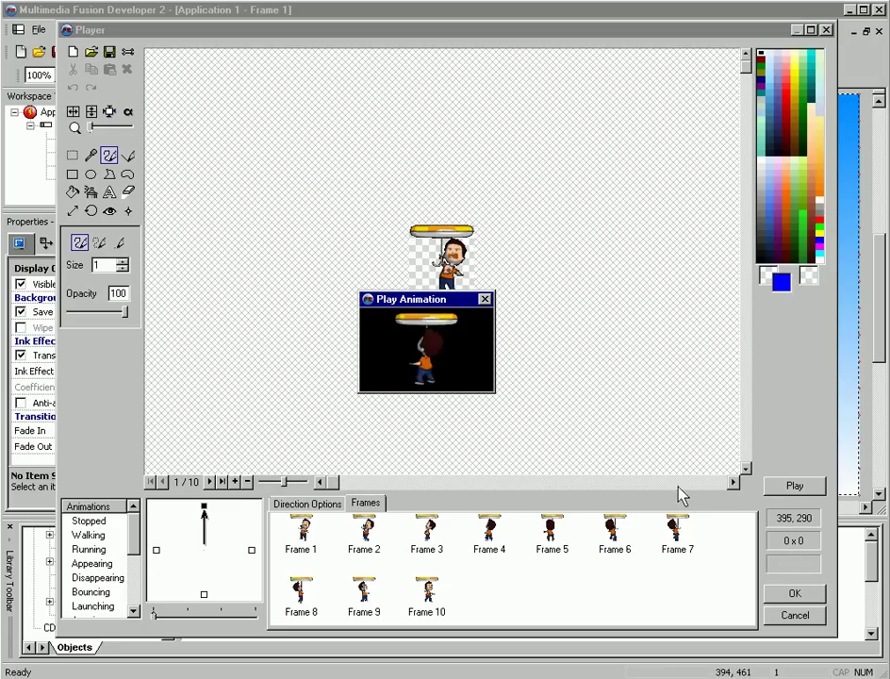
pyautogui.click(485, 299)
pyautogui.click(795, 594)
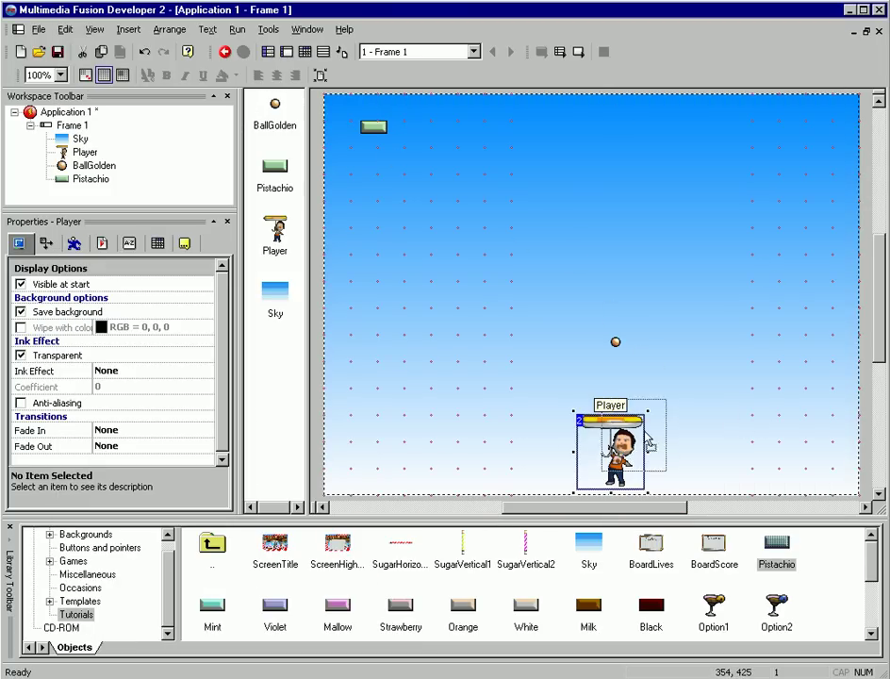
# - Nudge the Player slightly up-right and set its movement type to Mouse Controlled
pyautogui.moveTo(622, 486); pyautogui.dragTo(637, 479)
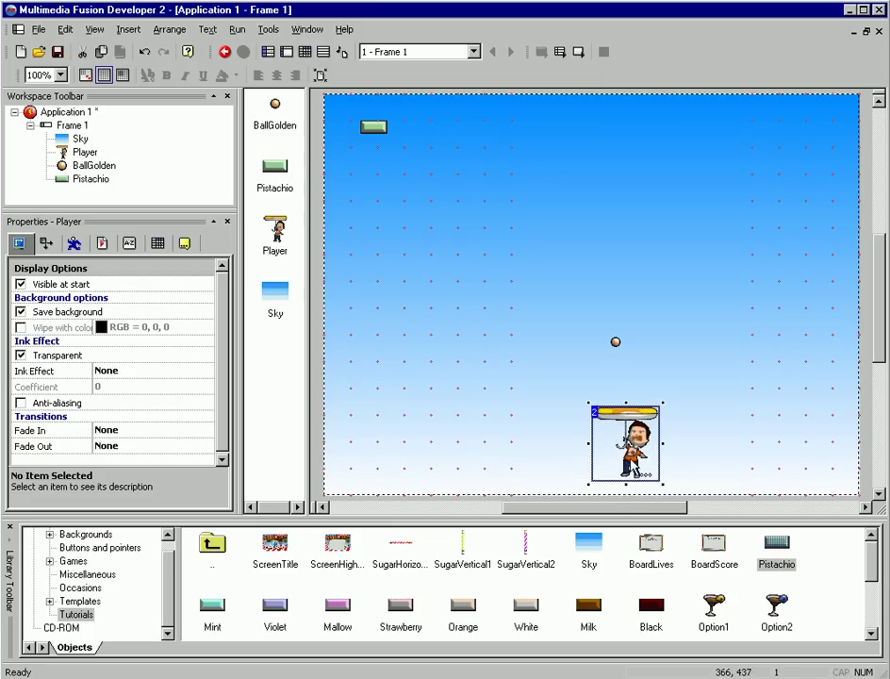
pyautogui.click(74, 243)
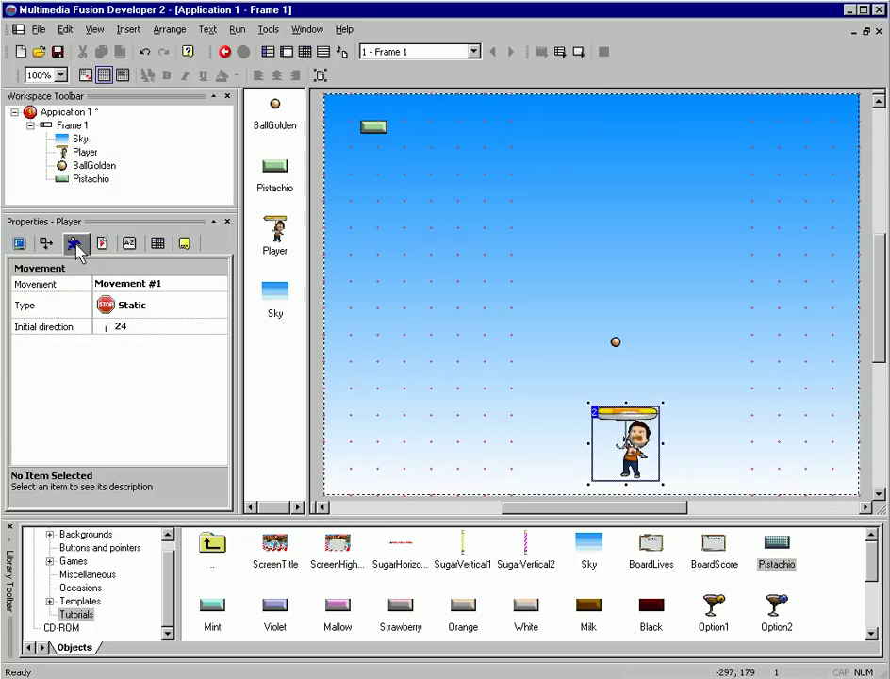
pyautogui.click(138, 307)
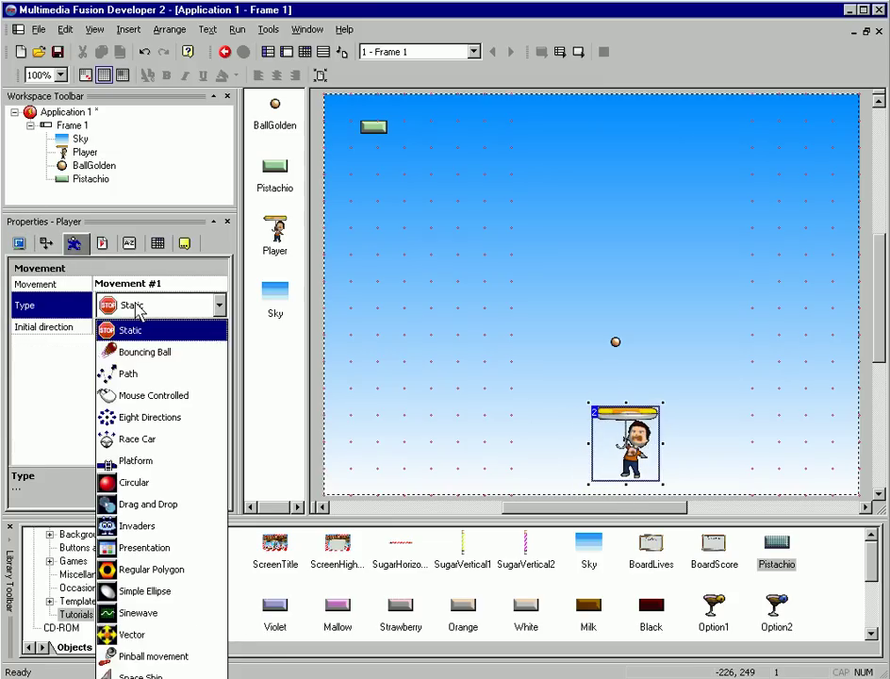
pyautogui.click(150, 394)
# - Limit the Player's mouse area to a wide strip near the frame bottom, then close the library
pyautogui.click(155, 342)
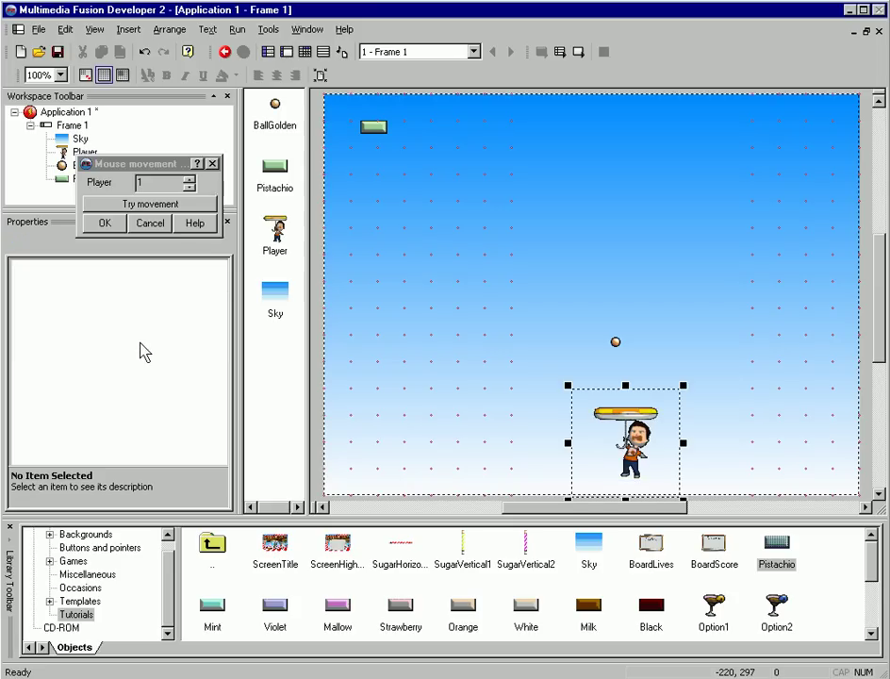
pyautogui.moveTo(625, 499); pyautogui.dragTo(625, 473)
pyautogui.moveTo(625, 386); pyautogui.dragTo(823, 448)
pyautogui.moveTo(577, 448); pyautogui.dragTo(353, 447)
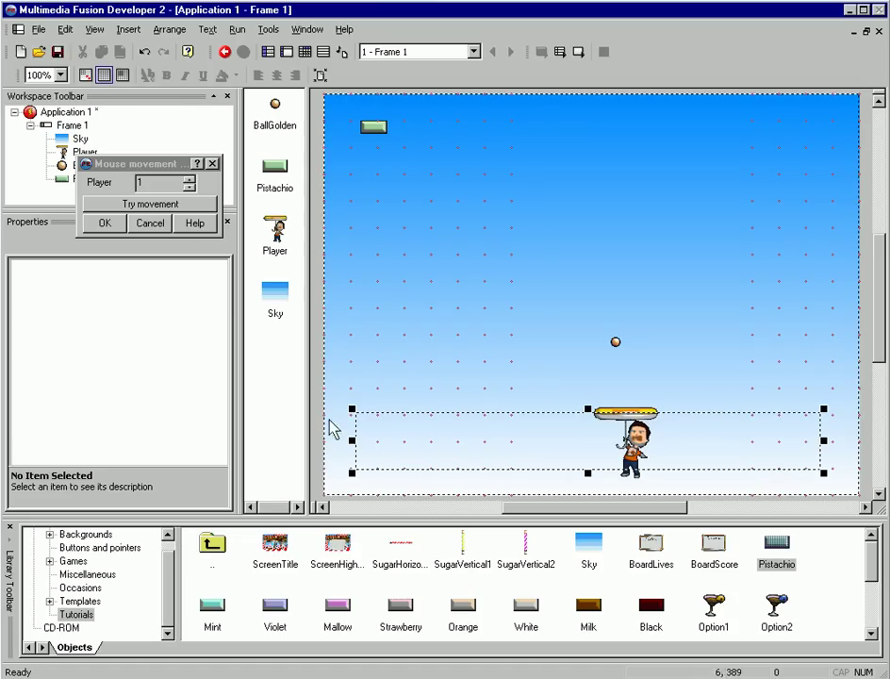
pyautogui.click(105, 223)
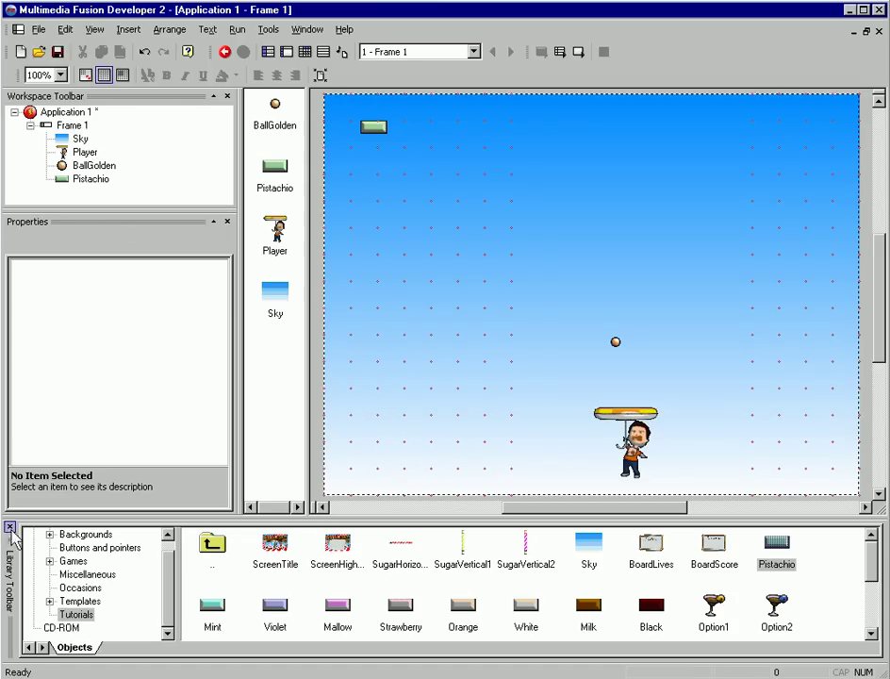
pyautogui.click(8, 528)
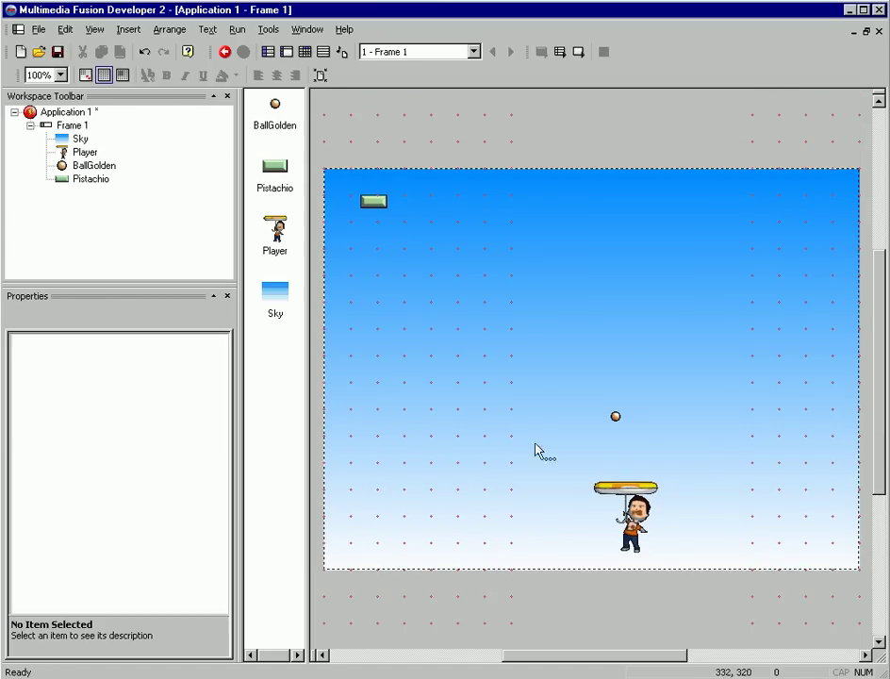
# - Select the golden ball and set its movement type to Bouncing Ball
pyautogui.click(615, 410)
pyautogui.click(142, 380)
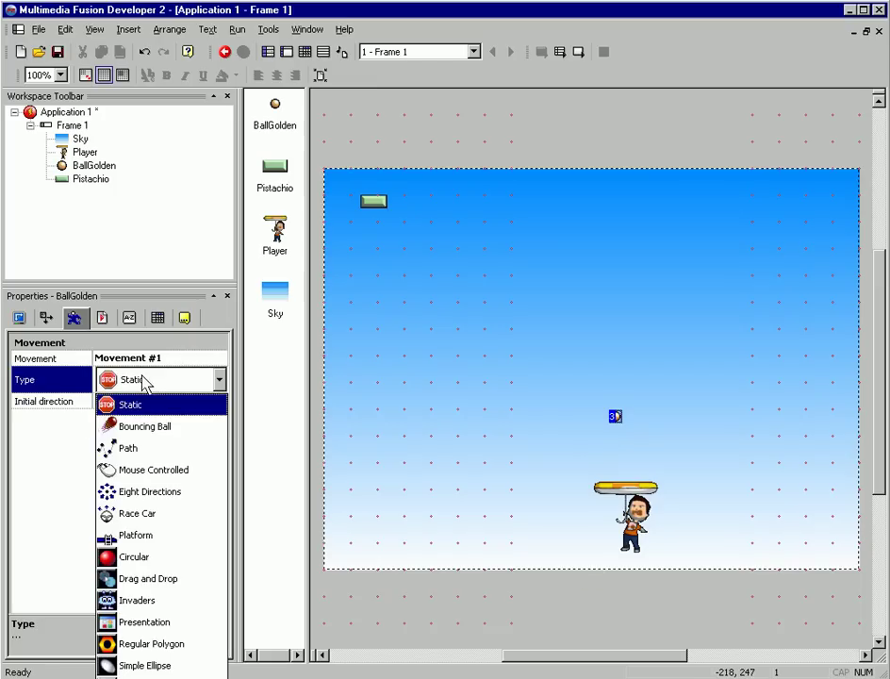
pyautogui.click(141, 427)
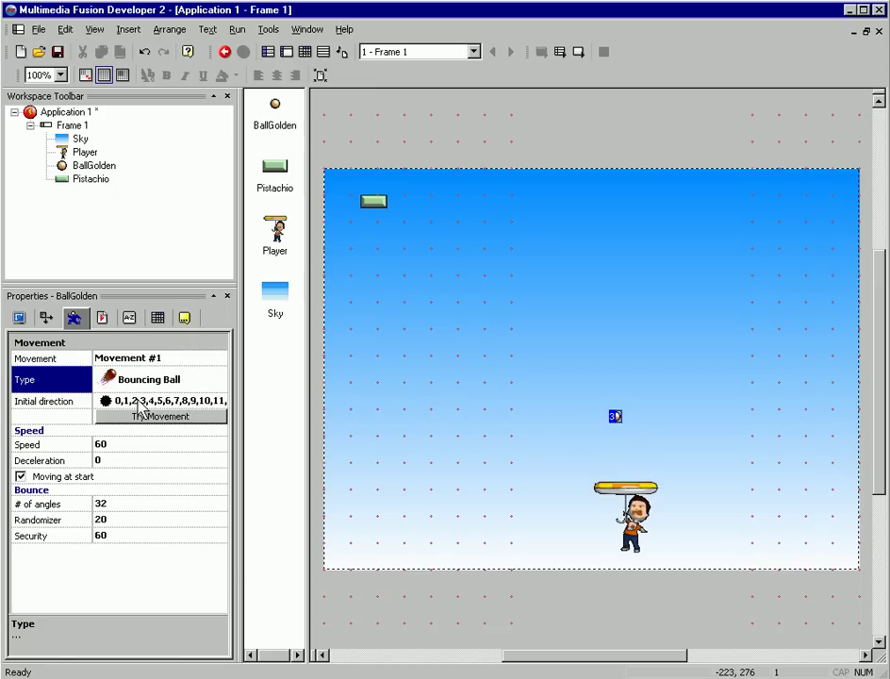
# - Restrict the ball's initial directions to the five upward directions 6, 7, 8, 9 and 10
pyautogui.click(140, 403)
pyautogui.click(113, 556)
pyautogui.click(152, 427)
pyautogui.click(165, 421)
pyautogui.click(179, 420)
pyautogui.click(193, 421)
pyautogui.click(205, 426)
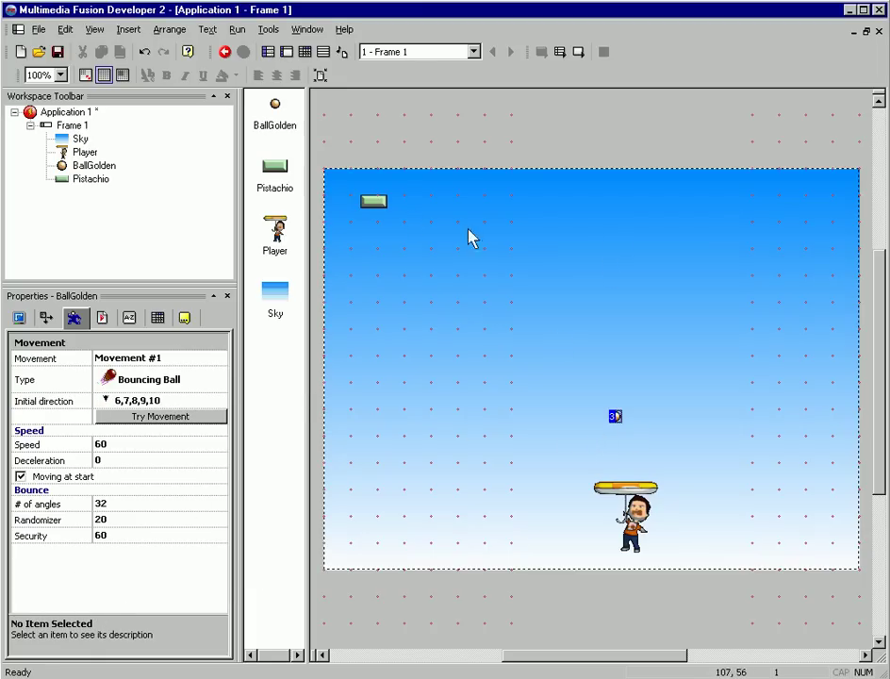
# - Duplicate the Pistachio brick into a single row of 15 bricks
pyautogui.click(363, 204)
pyautogui.rightClick(375, 200)
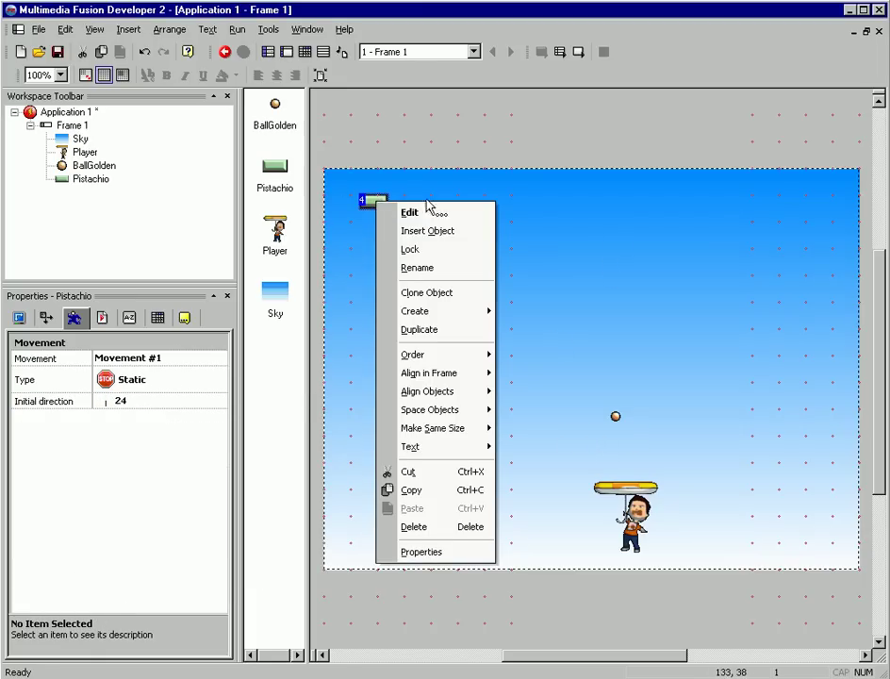
pyautogui.click(423, 332)
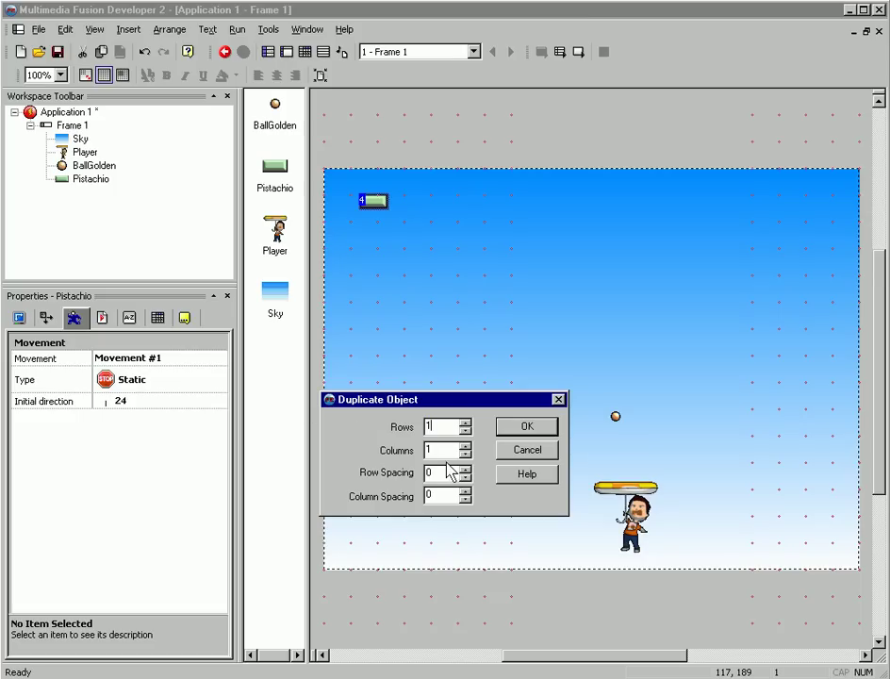
pyautogui.write('5')
pyautogui.click(525, 426)
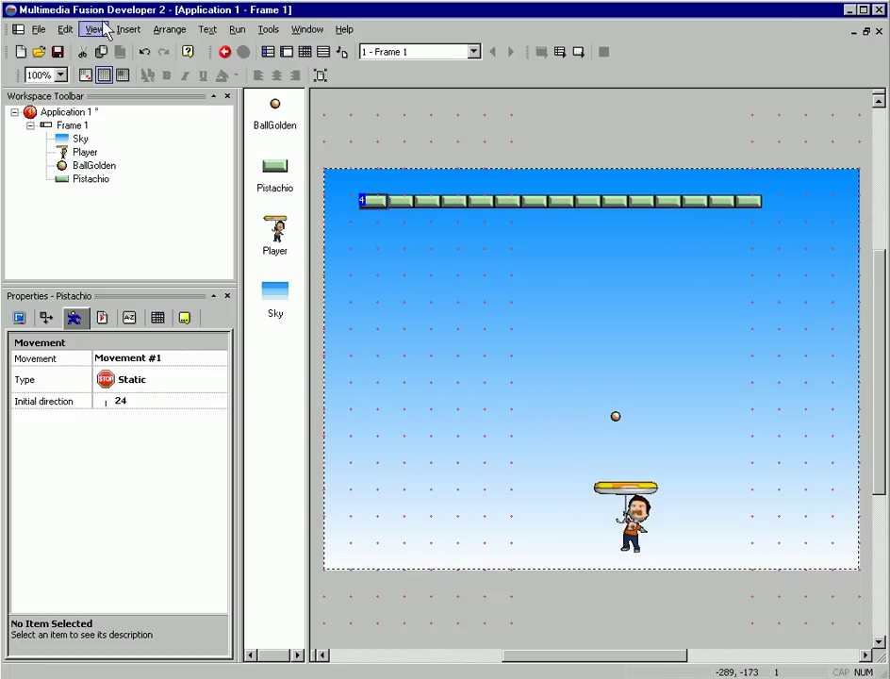
# - Undo that row and duplicate the brick into a 4-row by 15-column grid instead
pyautogui.click(65, 29)
pyautogui.click(76, 48)
pyautogui.rightClick(373, 201)
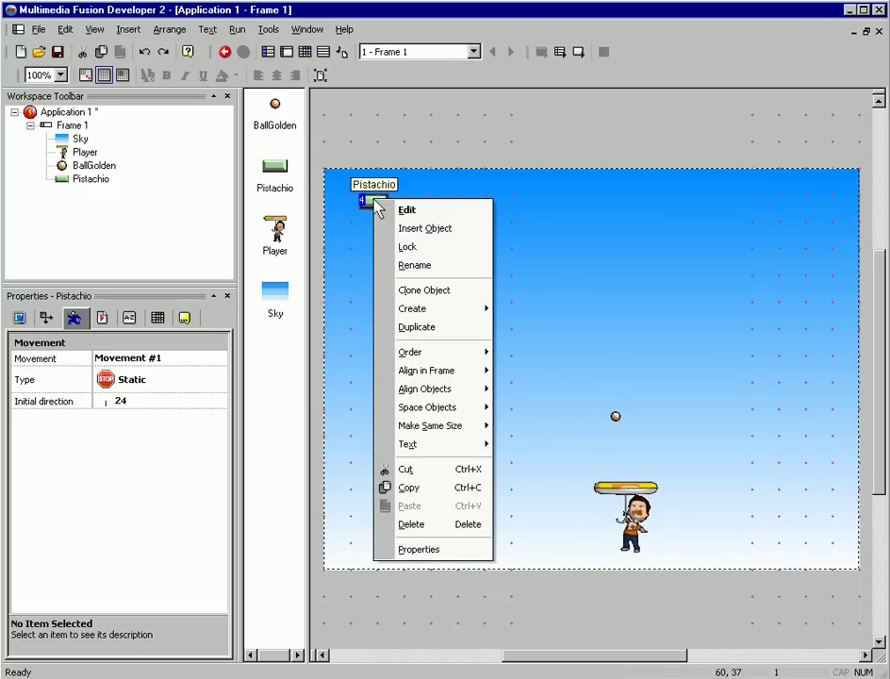
pyautogui.click(394, 327)
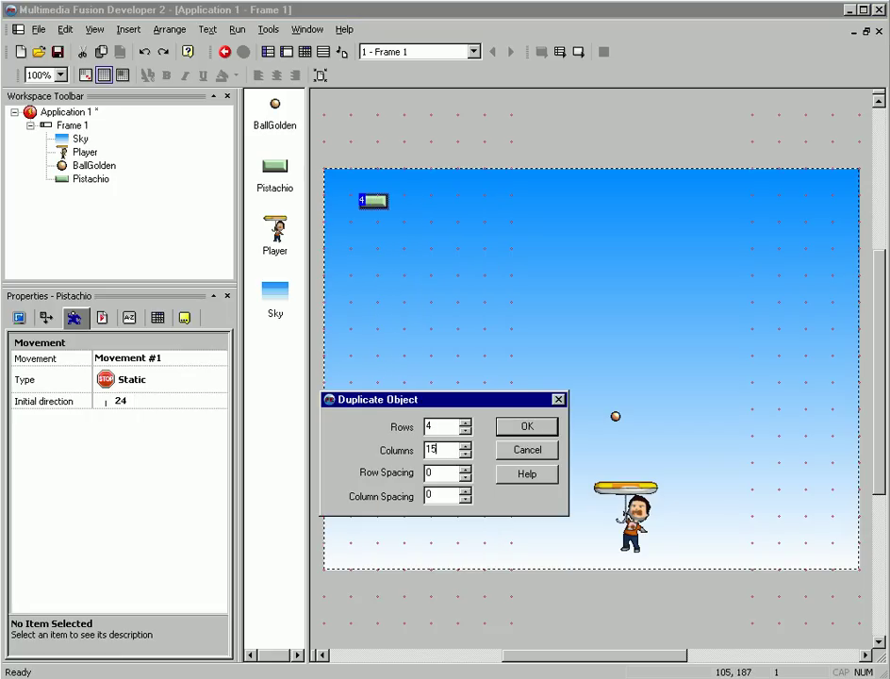
pyautogui.click(526, 427)
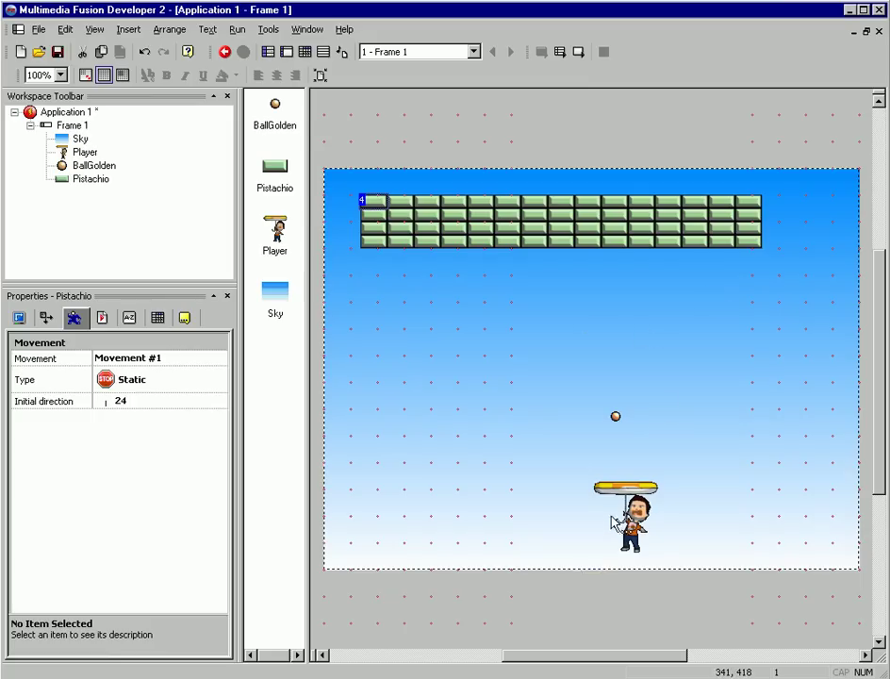
pyautogui.click(236, 30)
pyautogui.click(270, 69)
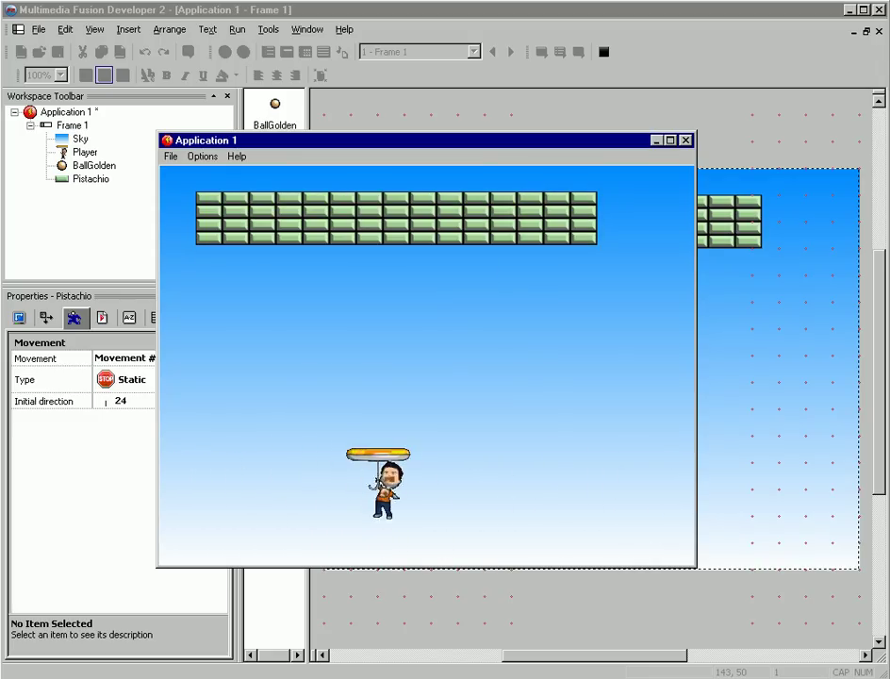
pyautogui.hotkey('alt', 'F4')
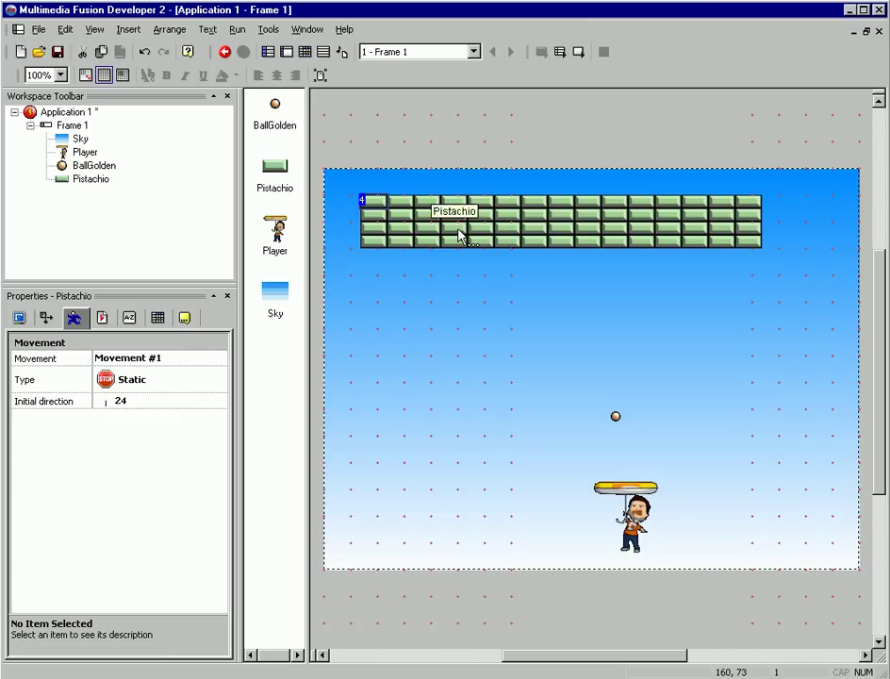
# - In the Event Editor, add a BallGolden collides-with-Player condition as event 1
pyautogui.click(305, 53)
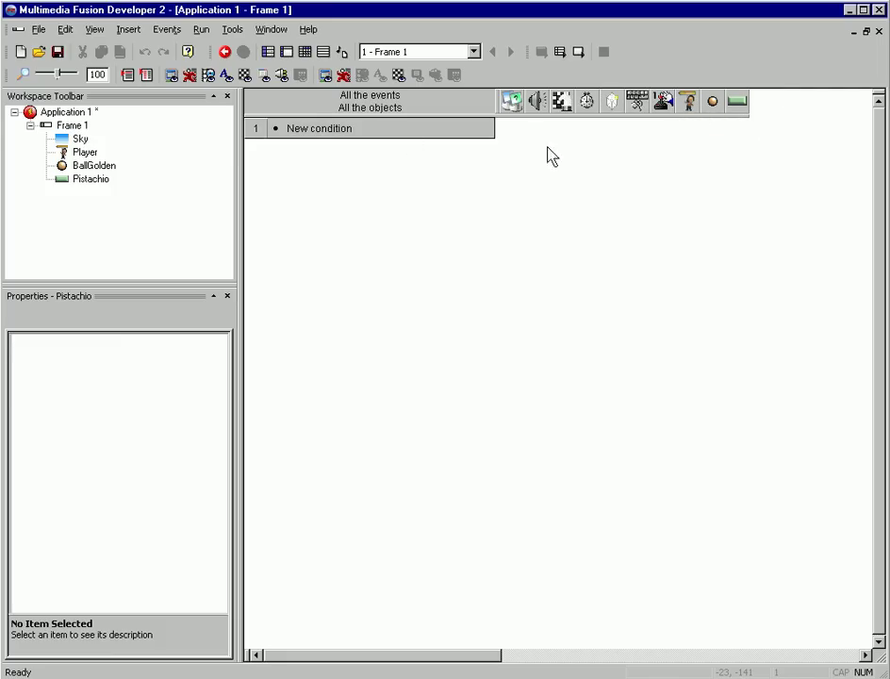
pyautogui.doubleClick(330, 132)
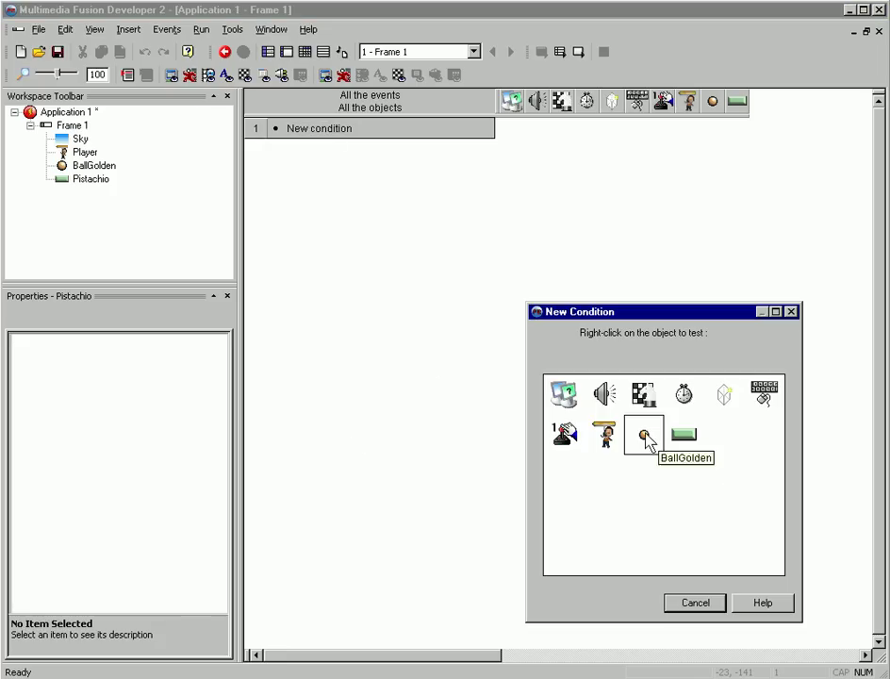
pyautogui.rightClick(646, 435)
pyautogui.moveTo(671, 443)
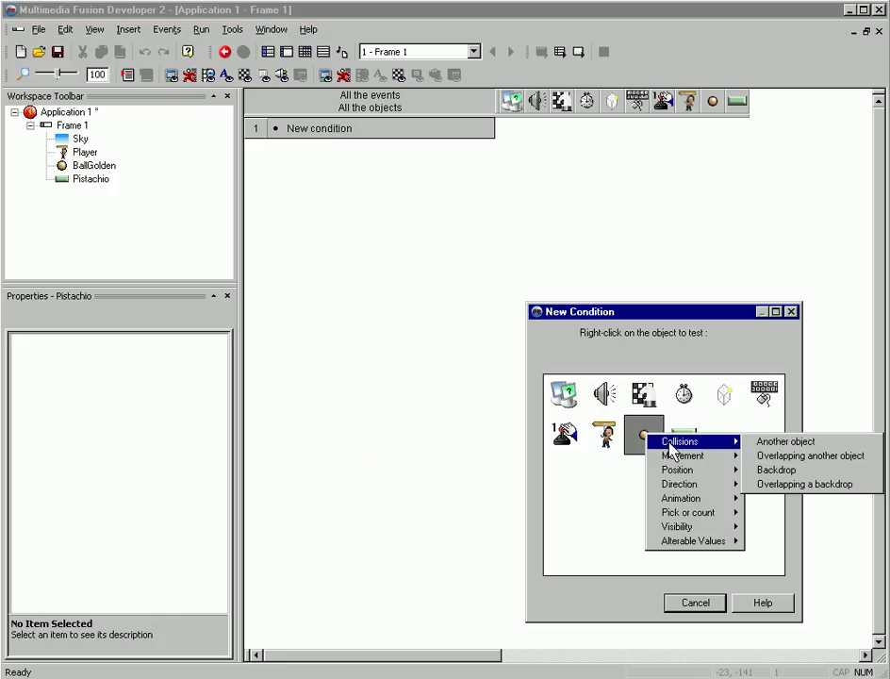
pyautogui.click(779, 443)
pyautogui.click(570, 394)
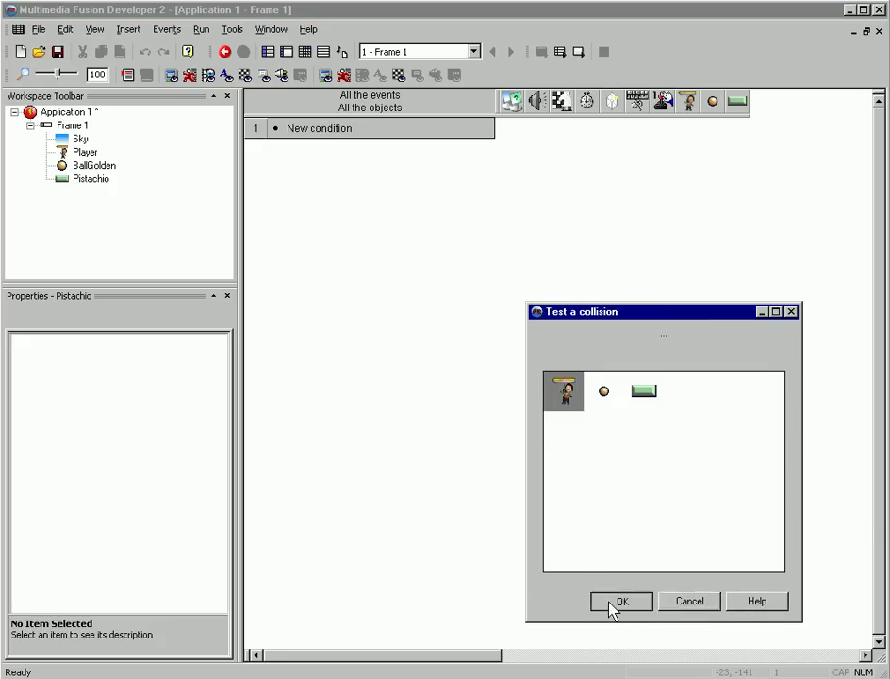
pyautogui.click(608, 602)
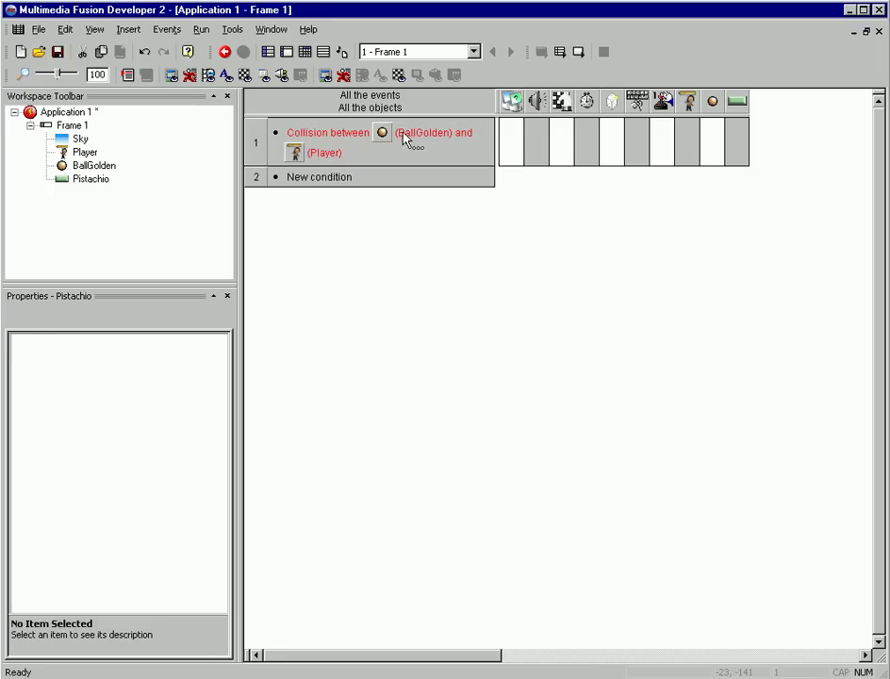
pyautogui.click(714, 144)
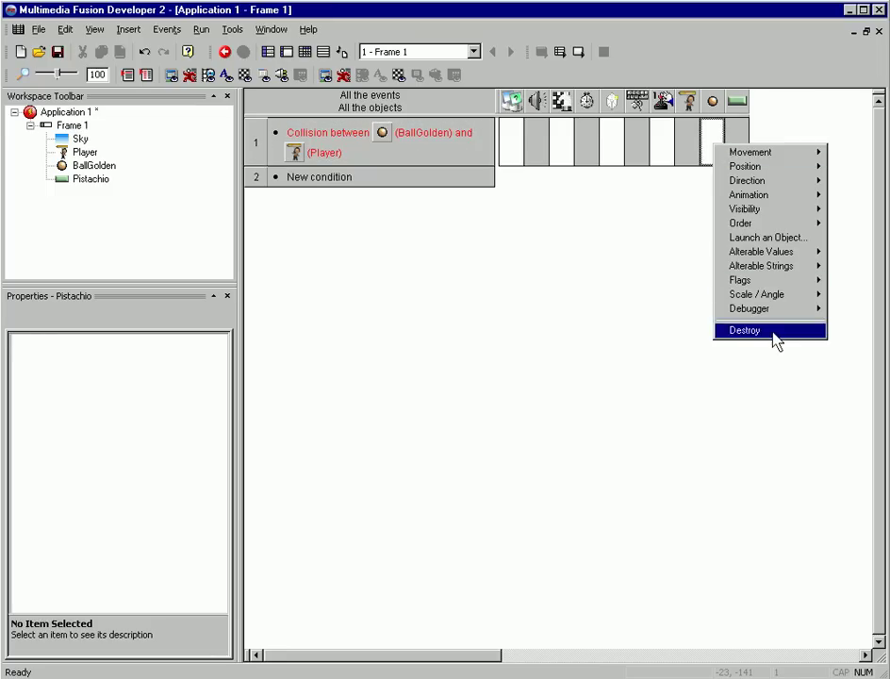
# - Give event 1 a ball movement action and create event 2: BallGolden collides with Pistachio
pyautogui.moveTo(782, 153)
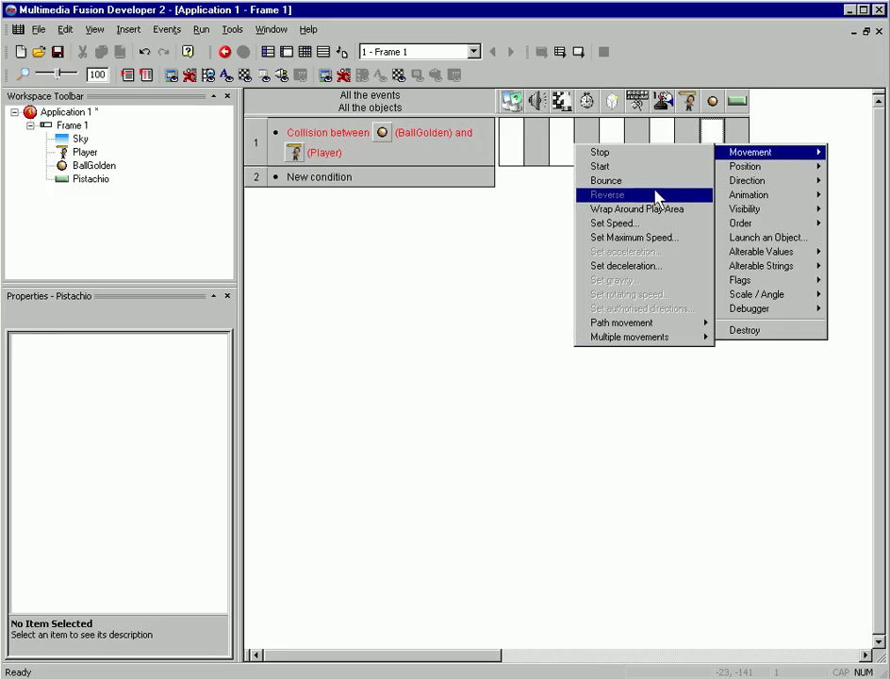
pyautogui.click(658, 196)
pyautogui.doubleClick(346, 176)
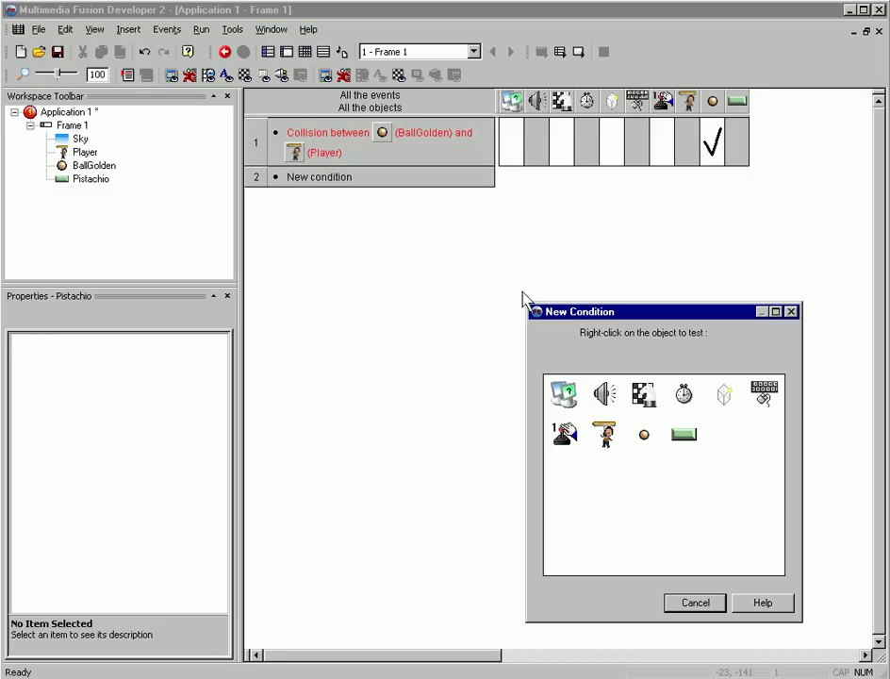
pyautogui.rightClick(646, 437)
pyautogui.moveTo(671, 445)
pyautogui.click(776, 446)
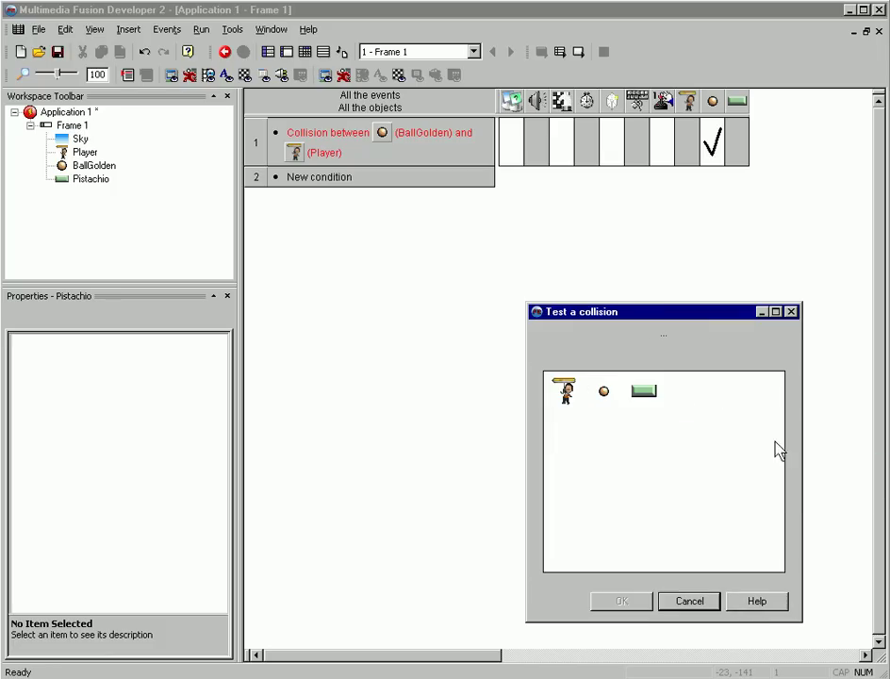
pyautogui.click(648, 396)
pyautogui.click(617, 598)
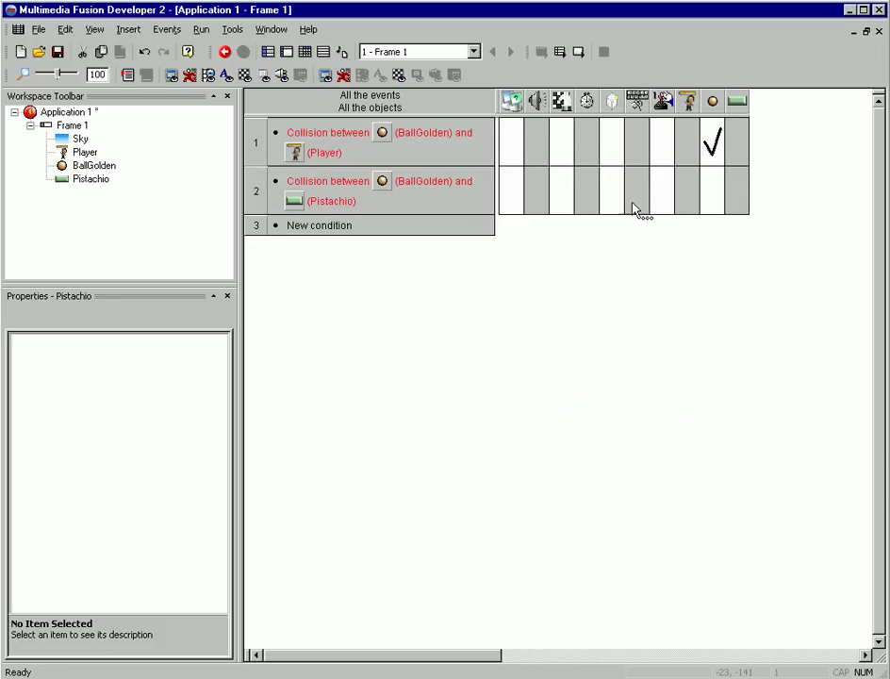
# - Make event 2 bounce the ball and destroy the hit Pistachio brick
pyautogui.click(716, 193)
pyautogui.moveTo(737, 197)
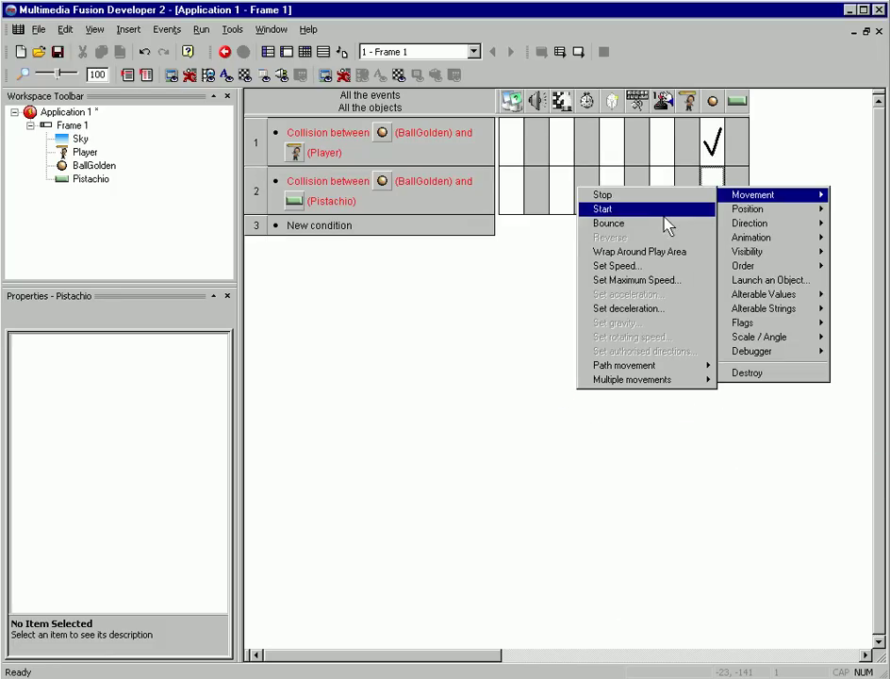
pyautogui.click(665, 211)
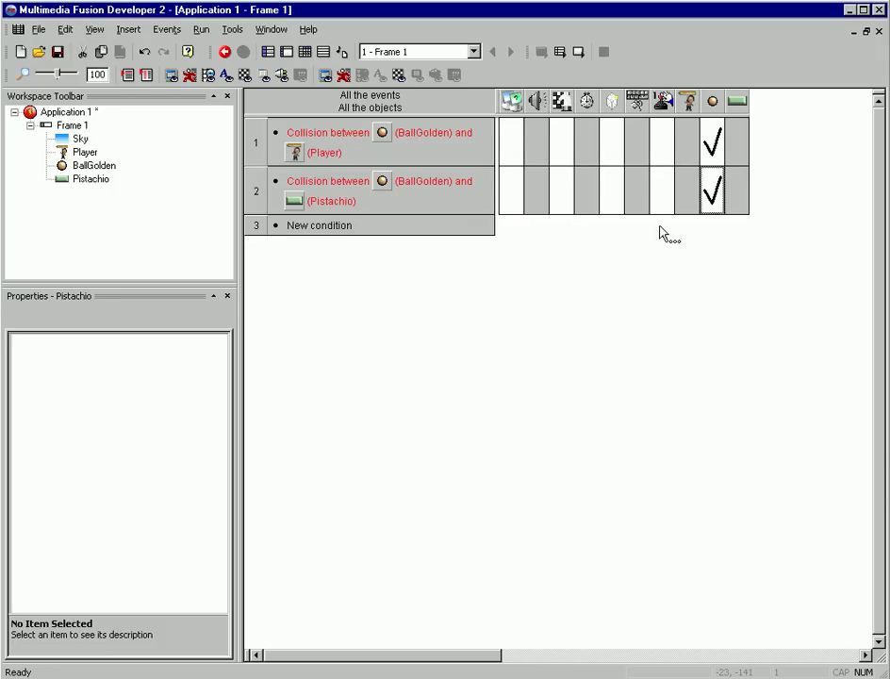
pyautogui.click(732, 188)
pyautogui.click(761, 367)
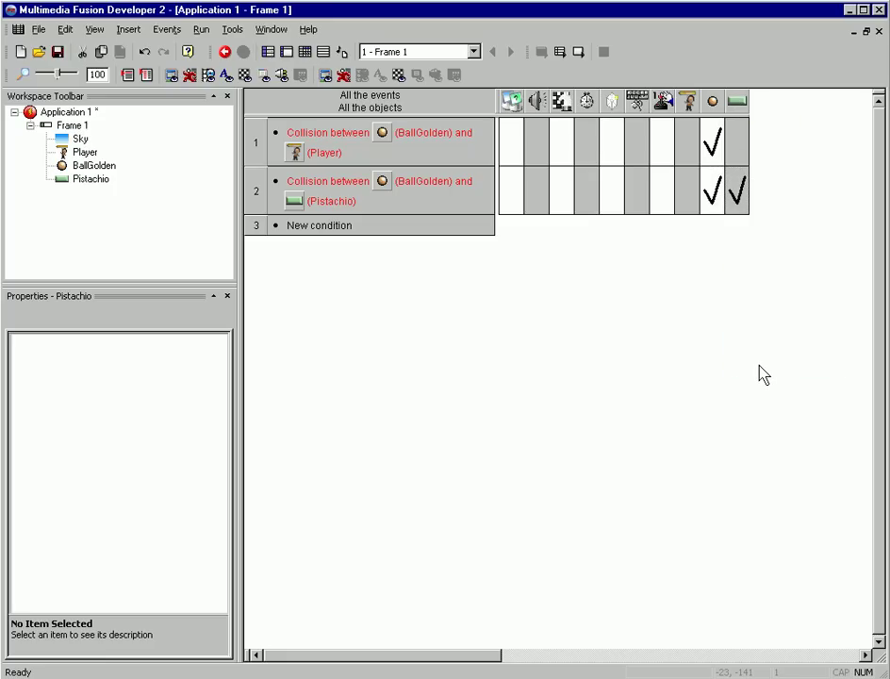
pyautogui.click(341, 230)
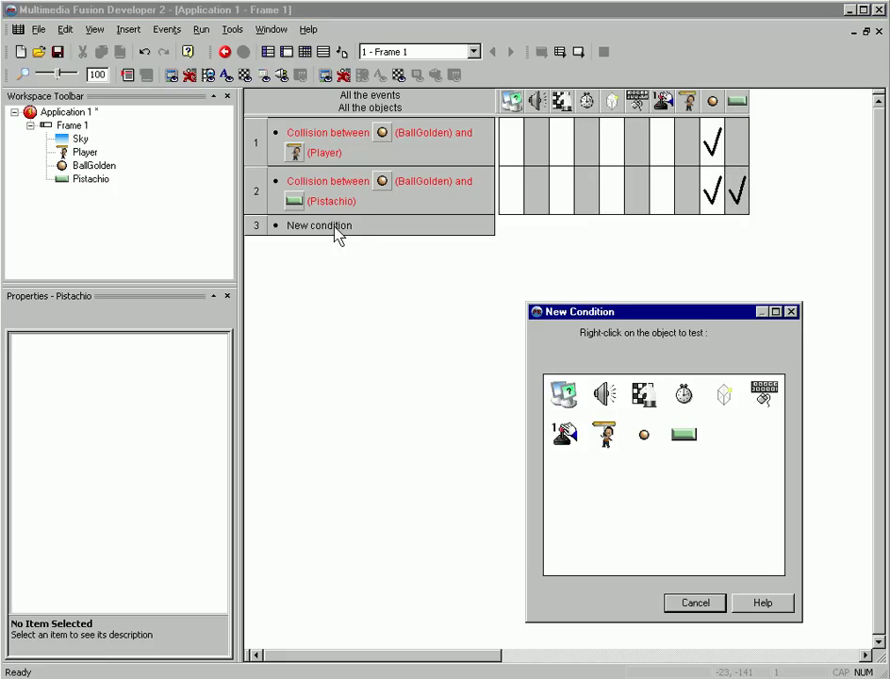
# - Add event 3: ball leaving the play area at left, top or right bounces it back
pyautogui.rightClick(645, 436)
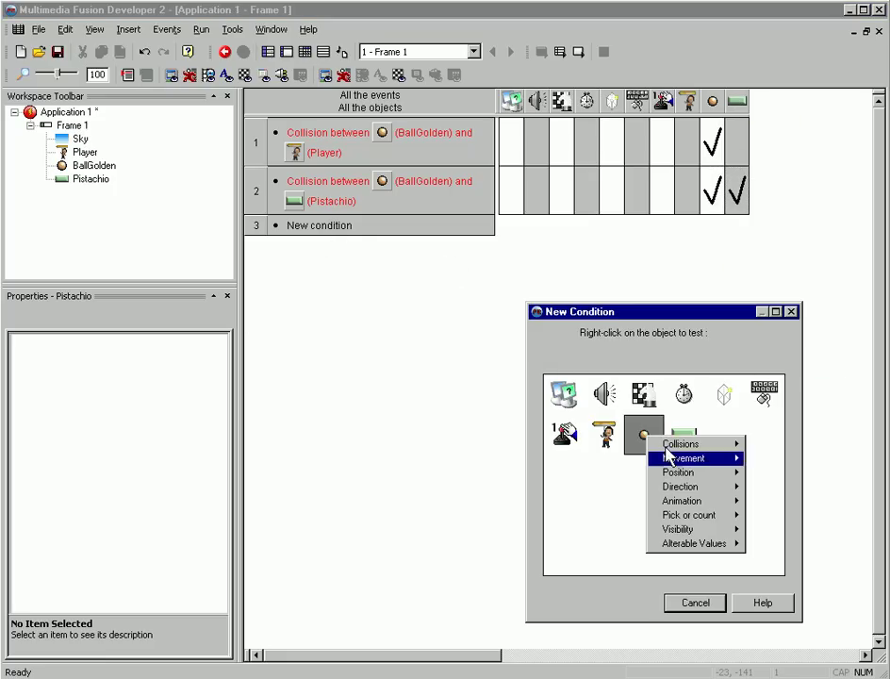
pyautogui.moveTo(667, 470)
pyautogui.click(779, 472)
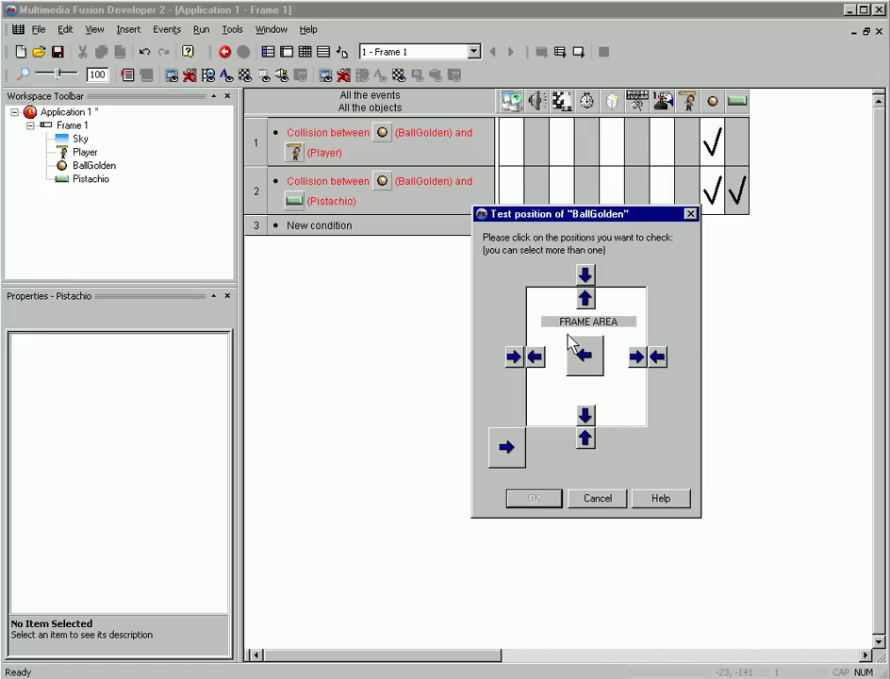
pyautogui.click(535, 356)
pyautogui.click(585, 298)
pyautogui.click(636, 357)
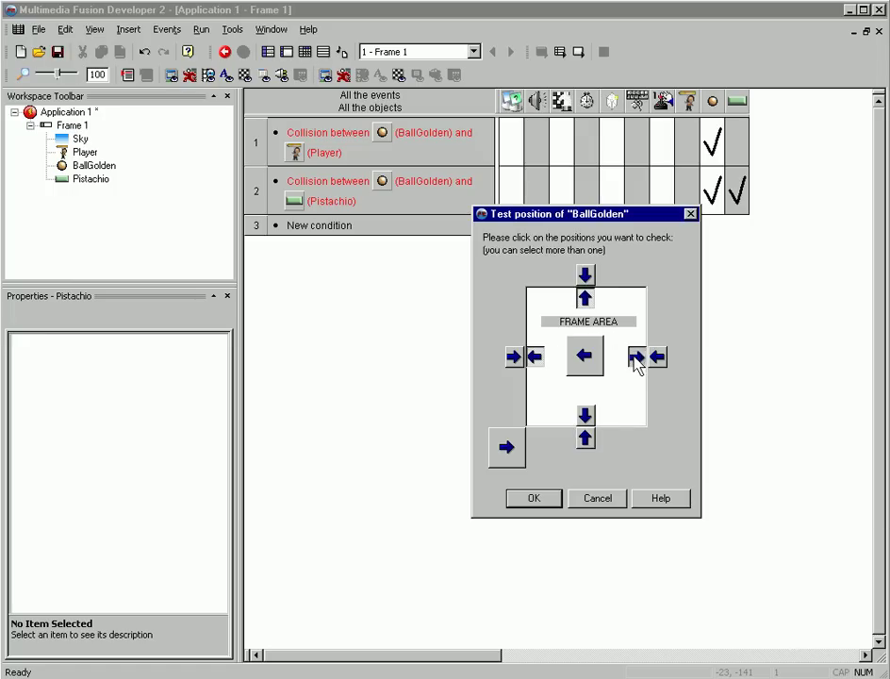
pyautogui.click(530, 498)
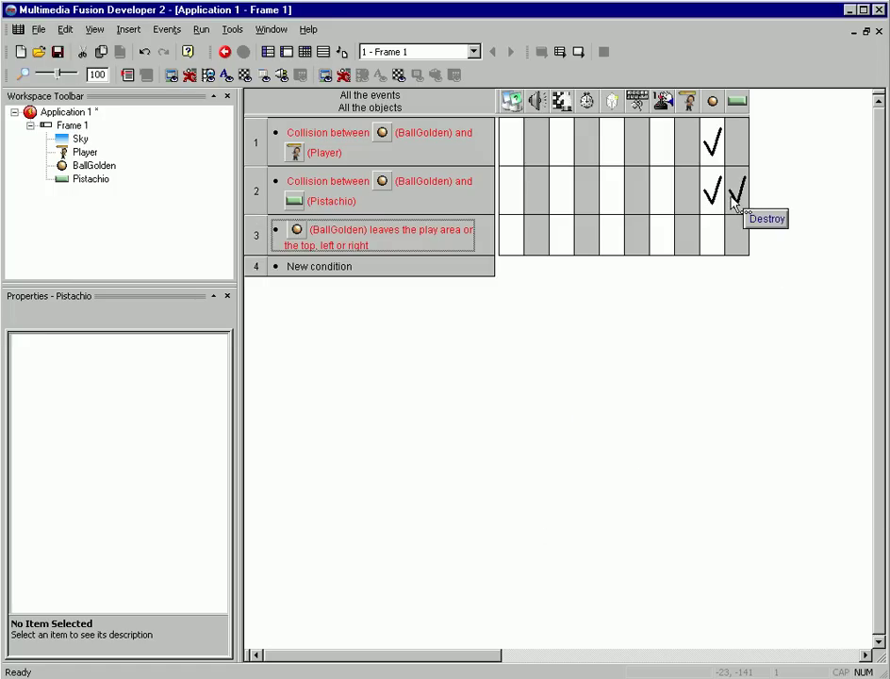
pyautogui.moveTo(711, 190); pyautogui.dragTo(713, 244)
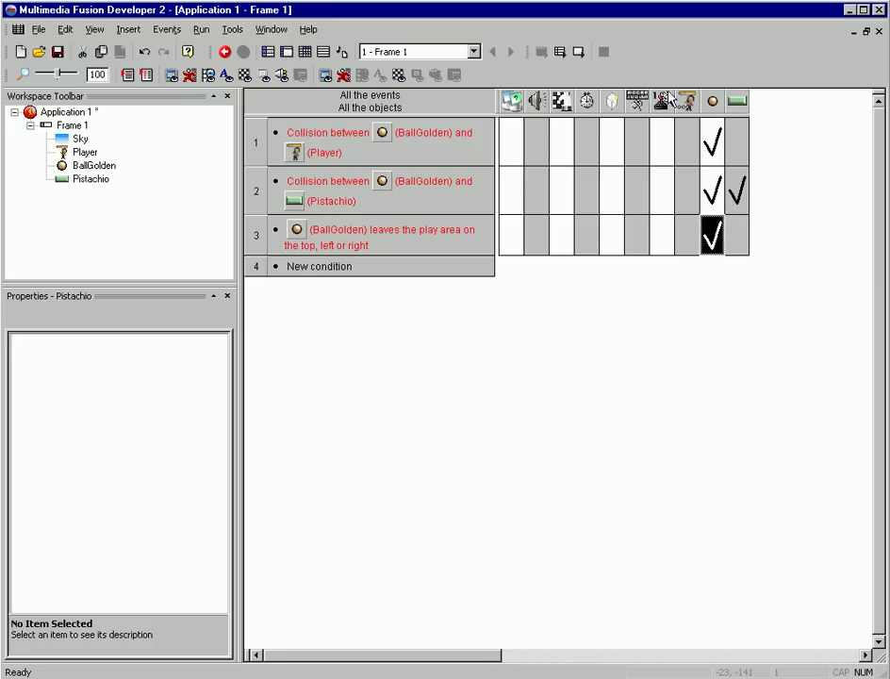
# - Make event 2 add to the player's score, then return to the Frame Editor
pyautogui.rightClick(663, 184)
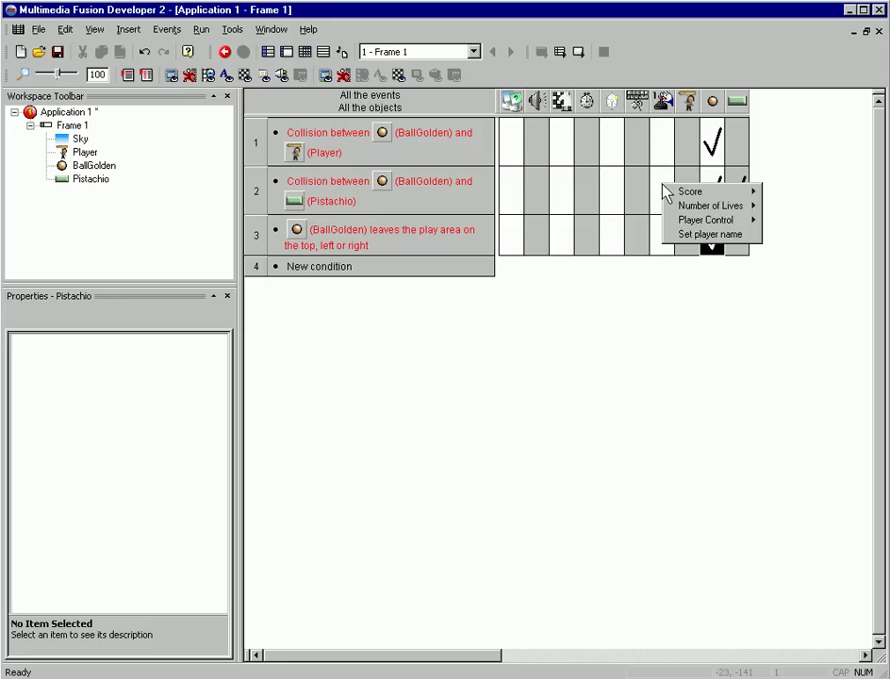
pyautogui.moveTo(684, 193)
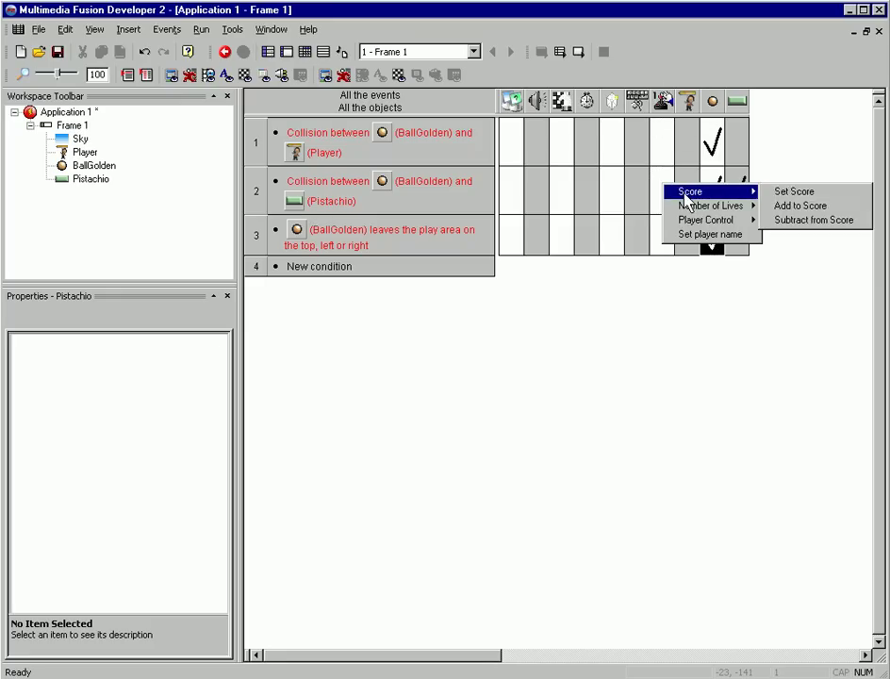
pyautogui.click(802, 205)
pyautogui.click(537, 417)
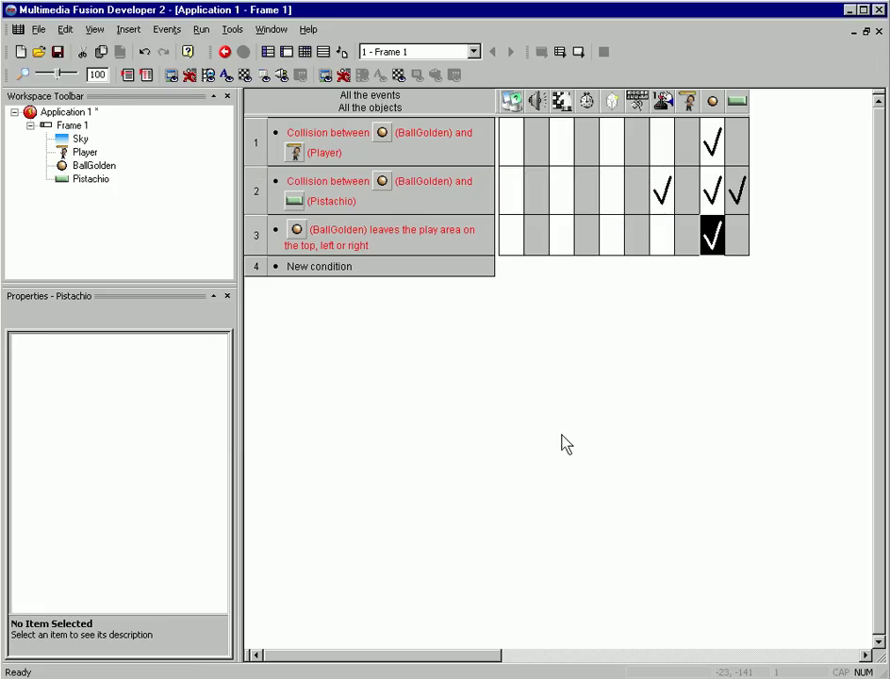
pyautogui.click(286, 53)
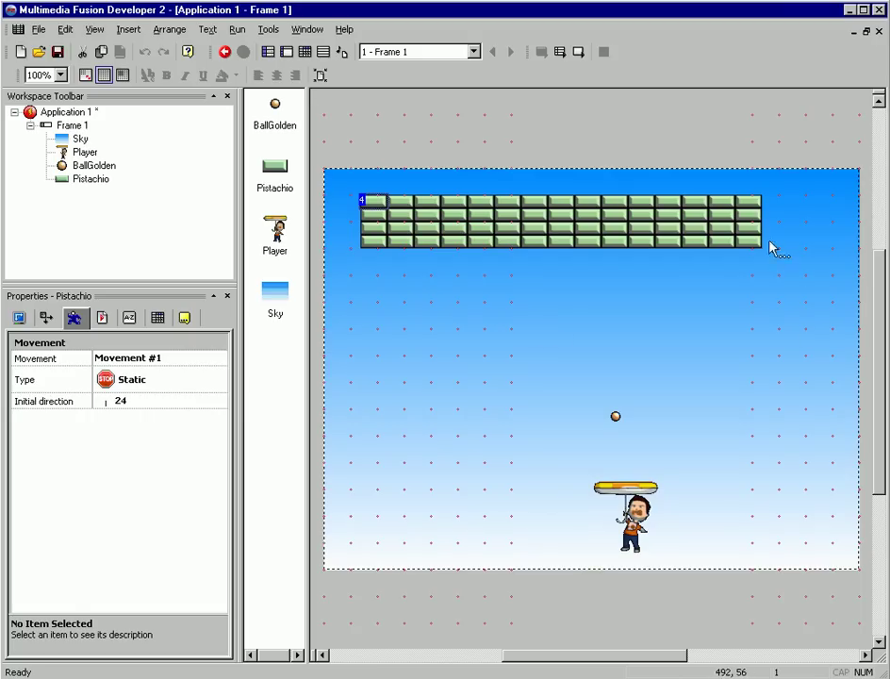
# - Insert a Games > Score counter and position it near the frame's top-right corner
pyautogui.rightClick(605, 329)
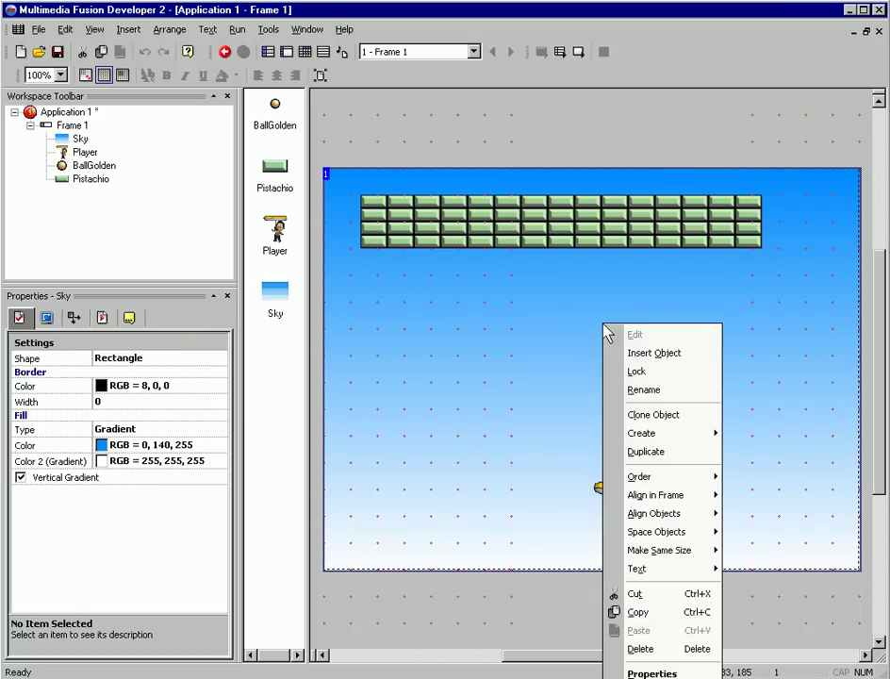
pyautogui.click(662, 355)
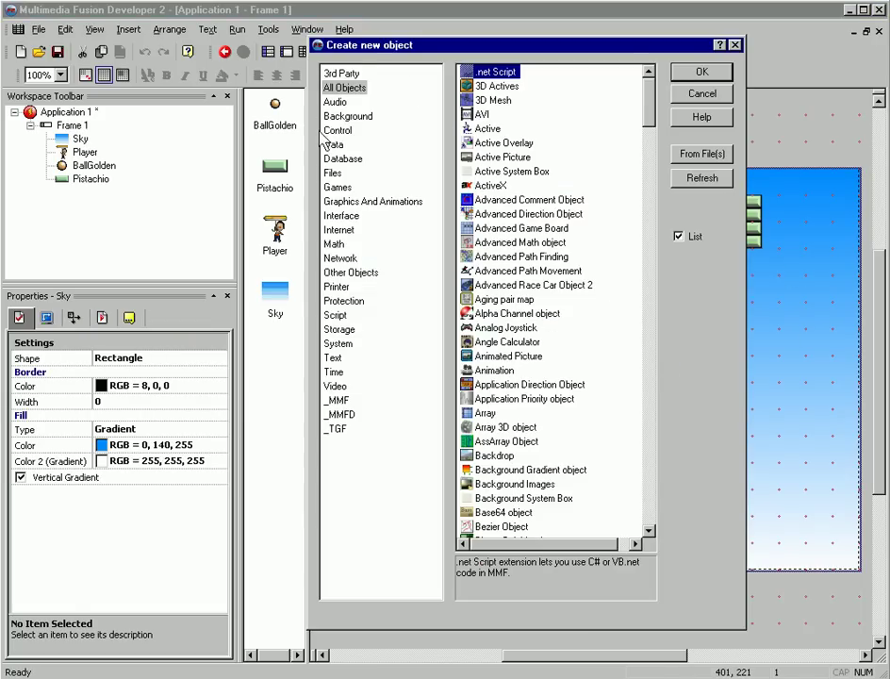
pyautogui.click(336, 189)
pyautogui.click(486, 101)
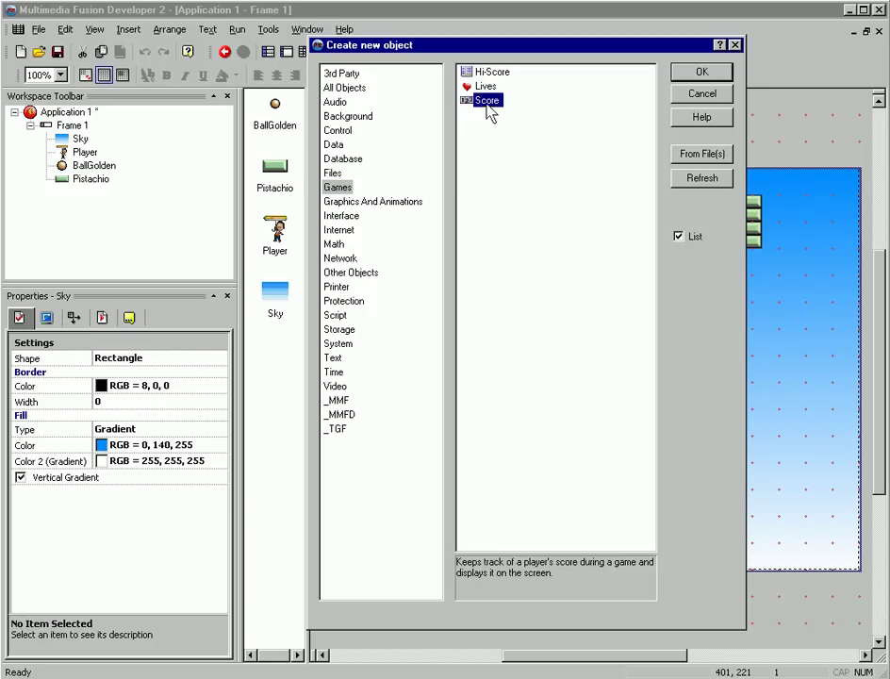
pyautogui.click(706, 73)
pyautogui.click(795, 192)
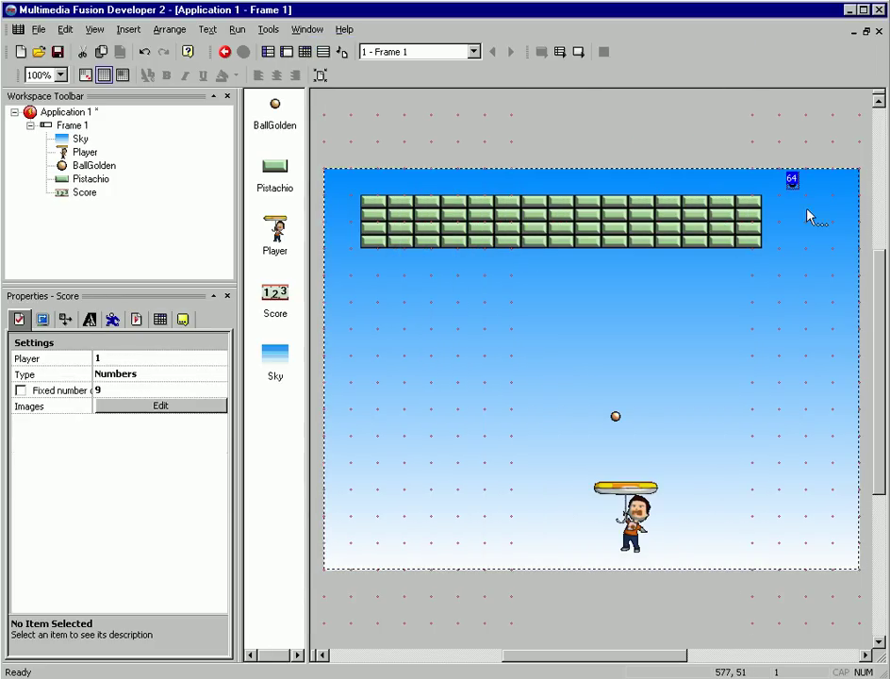
pyautogui.moveTo(794, 190); pyautogui.dragTo(809, 198)
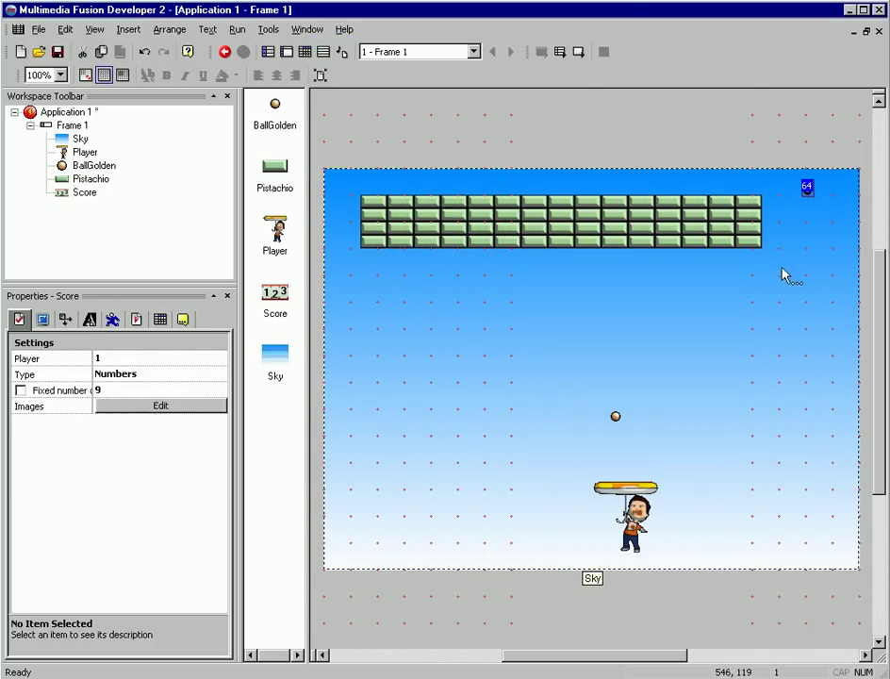
pyautogui.click(238, 29)
pyautogui.click(241, 62)
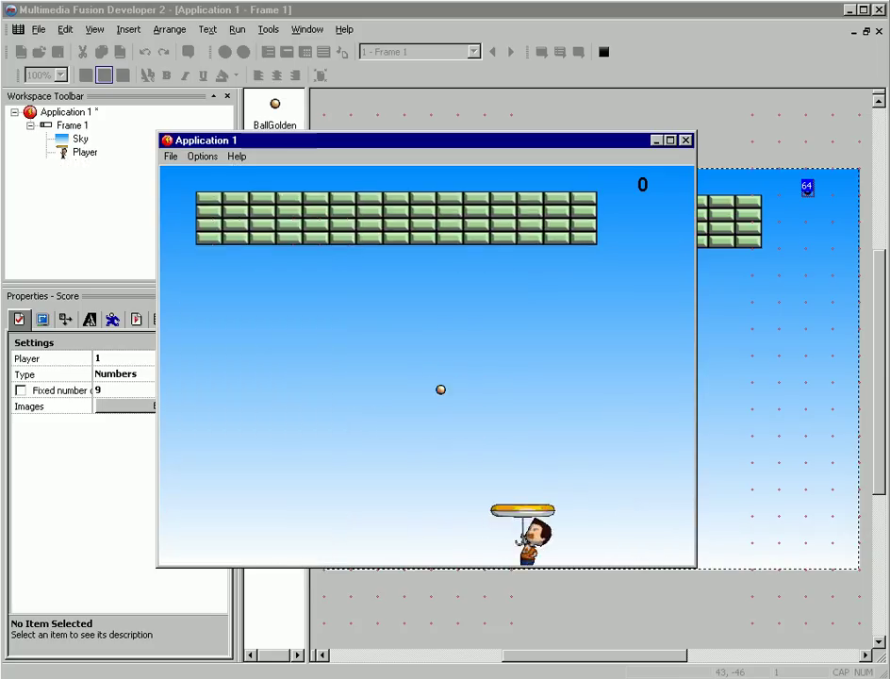
pyautogui.press('Left')
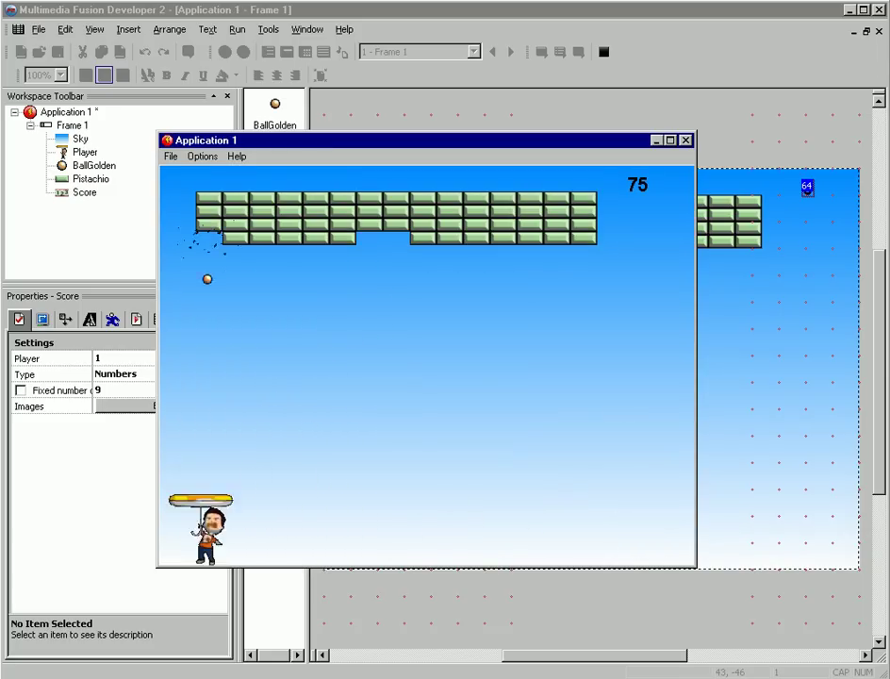
pyautogui.press('Right')
pyautogui.press('Left')
pyautogui.press('Right')
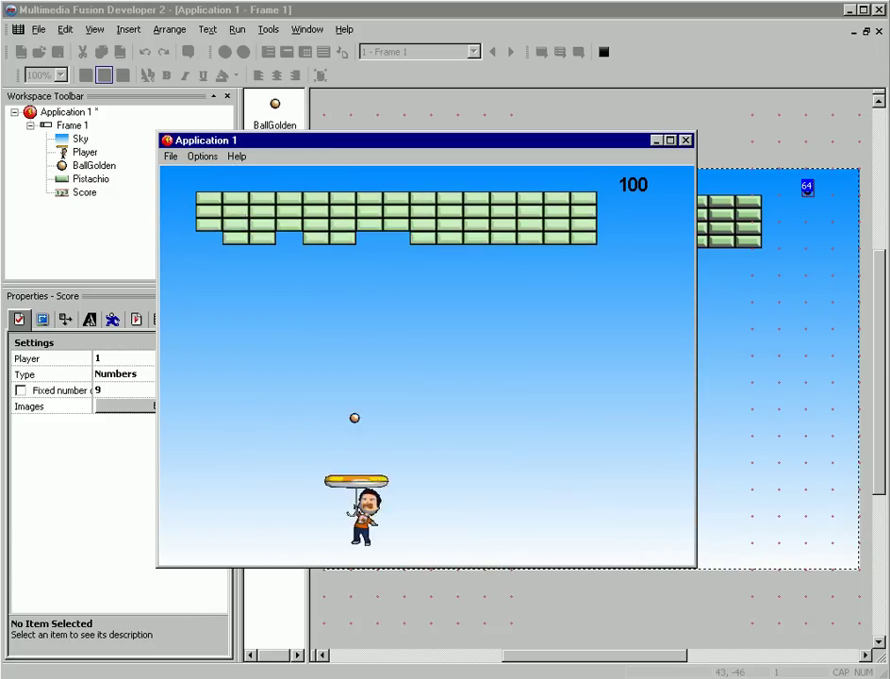
pyautogui.press('Right')
pyautogui.press('Left')
pyautogui.press('Right')
pyautogui.press('Left')
pyautogui.press('Right')
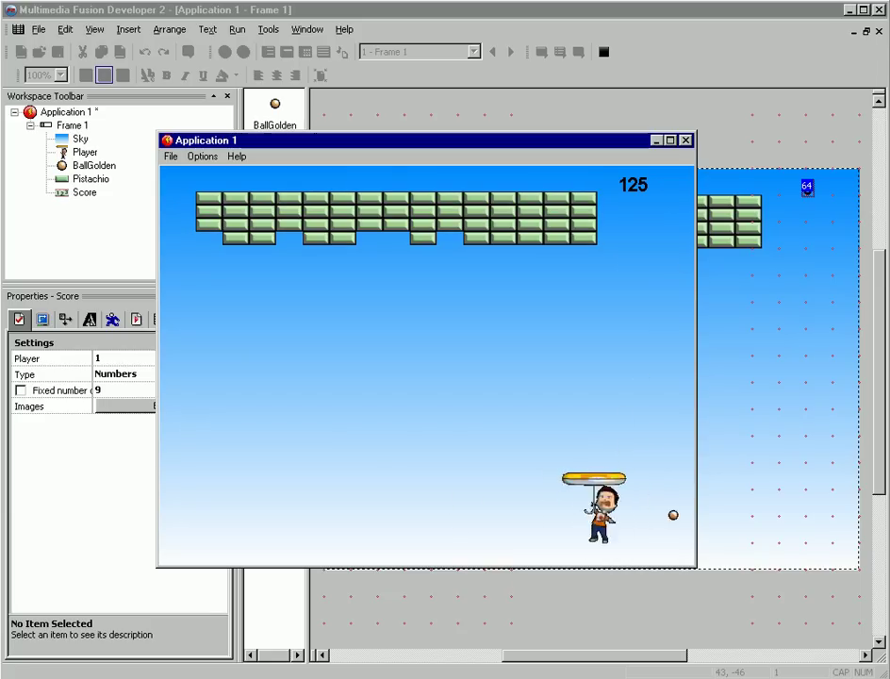
pyautogui.press('Left')
pyautogui.press('Right')
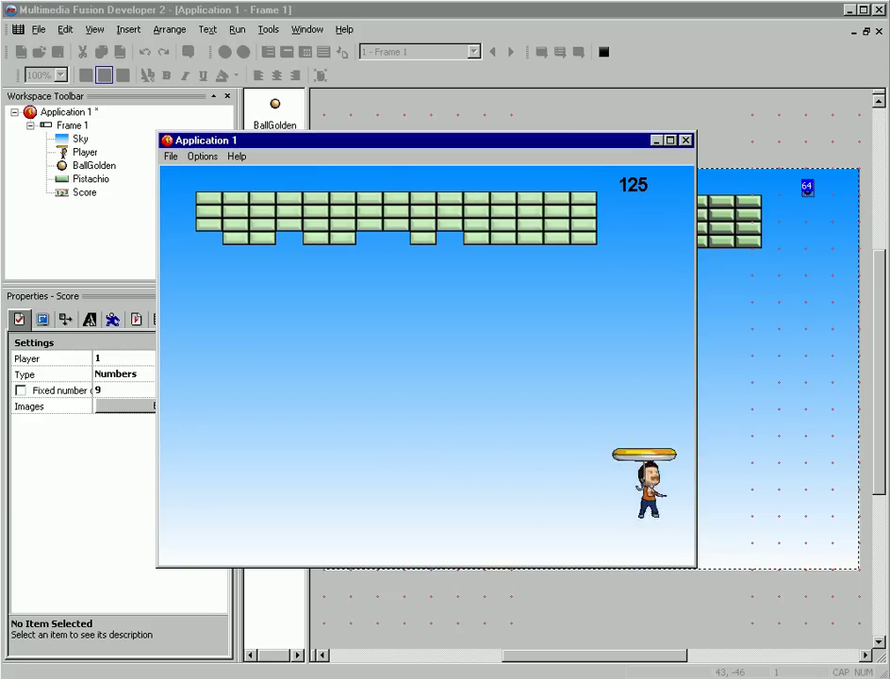
pyautogui.press('Left')
pyautogui.press('Right')
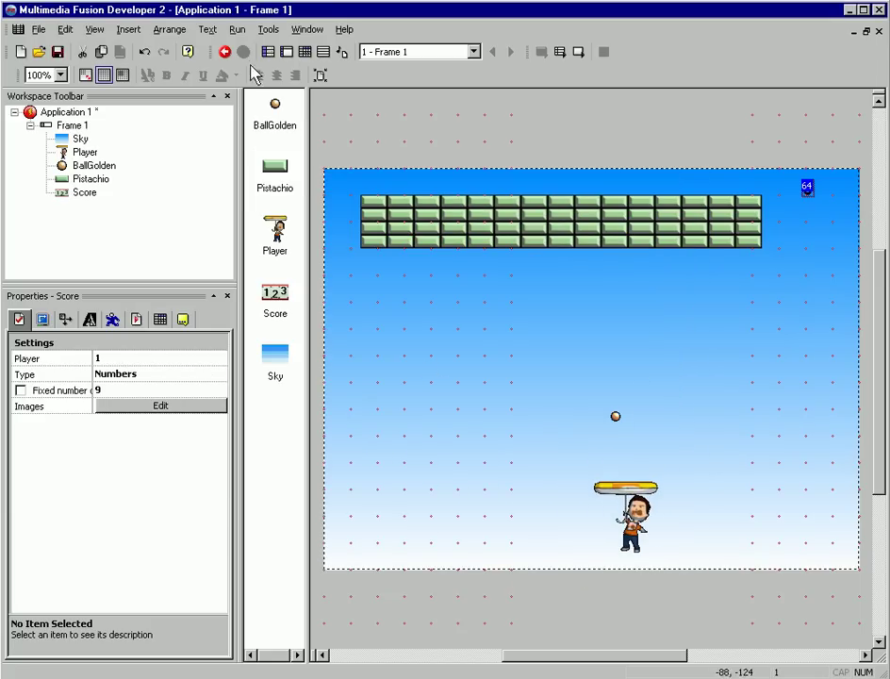
# - Add event 4 with the condition BallGolden leaves the play area at the bottom
pyautogui.click(306, 52)
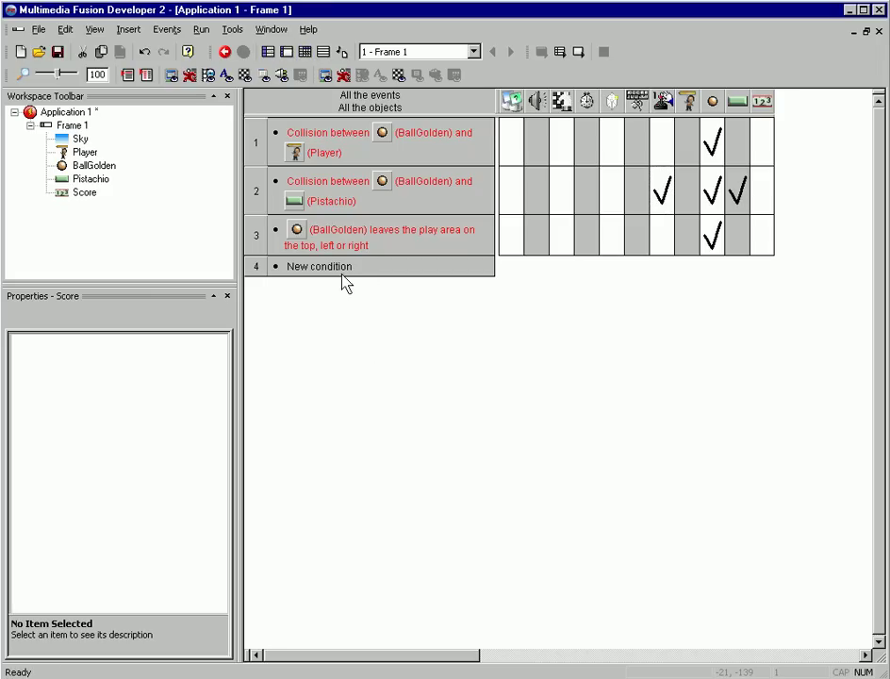
pyautogui.doubleClick(320, 267)
pyautogui.rightClick(646, 434)
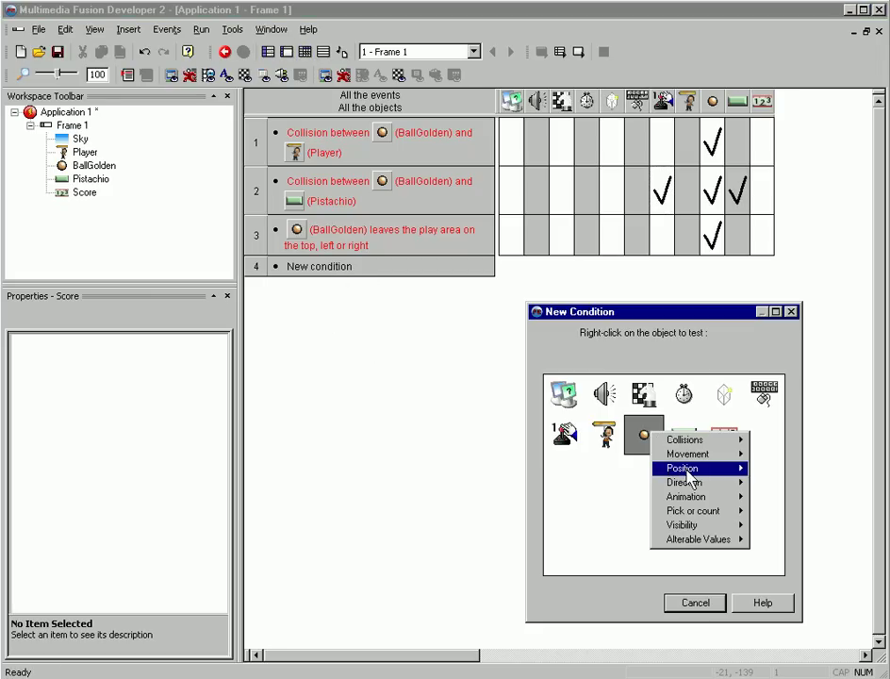
pyautogui.moveTo(693, 468)
pyautogui.click(564, 469)
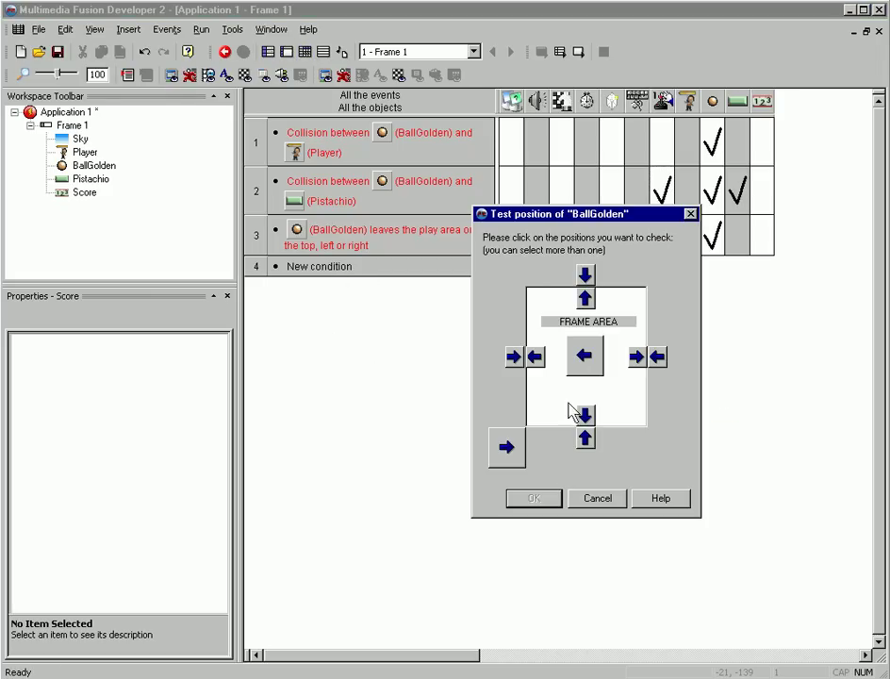
pyautogui.click(531, 500)
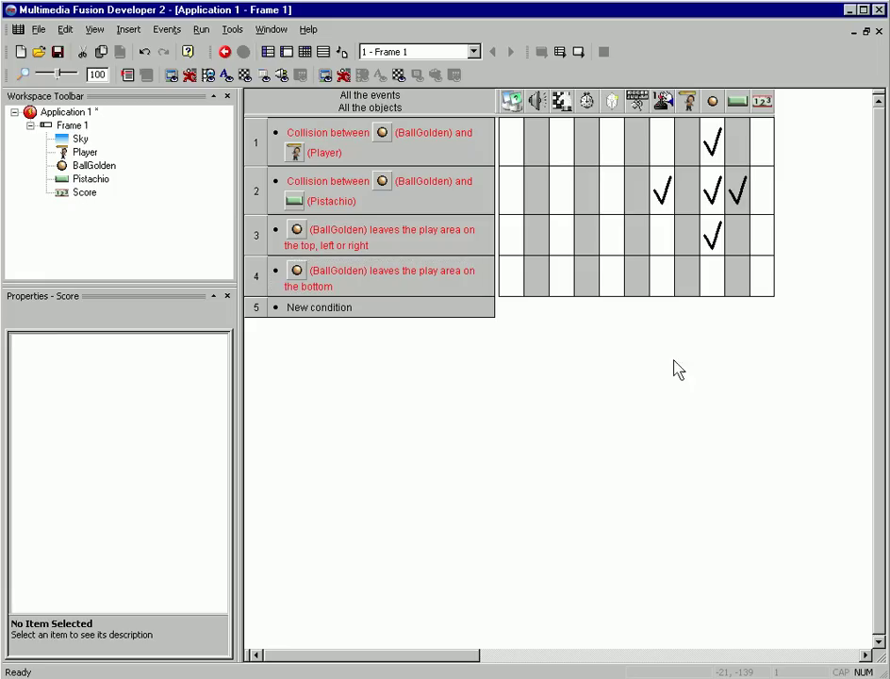
# - Make event 4 destroy the ball and create a new BallGolden at 320, 240
pyautogui.rightClick(716, 280)
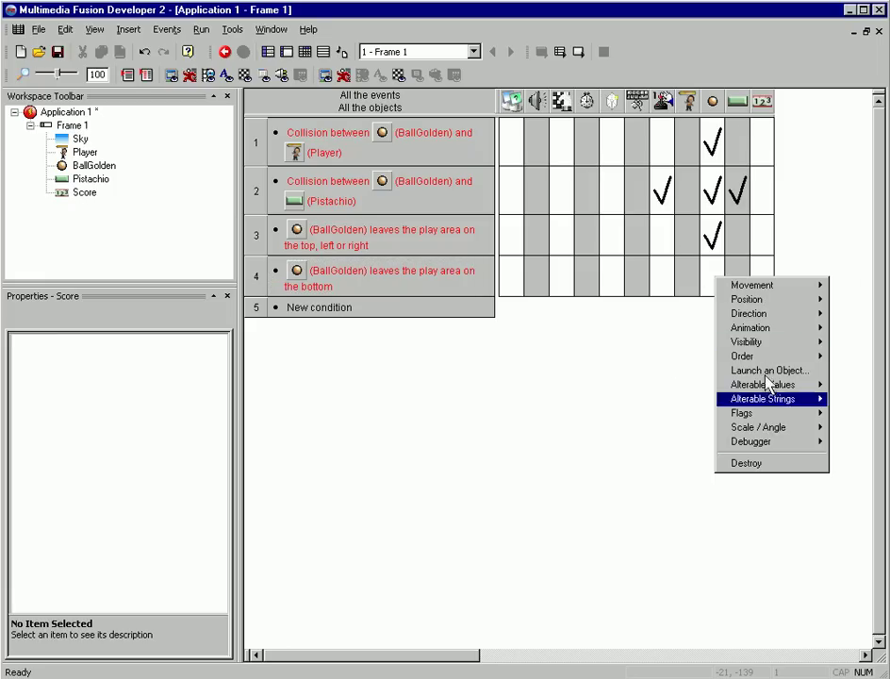
pyautogui.click(766, 471)
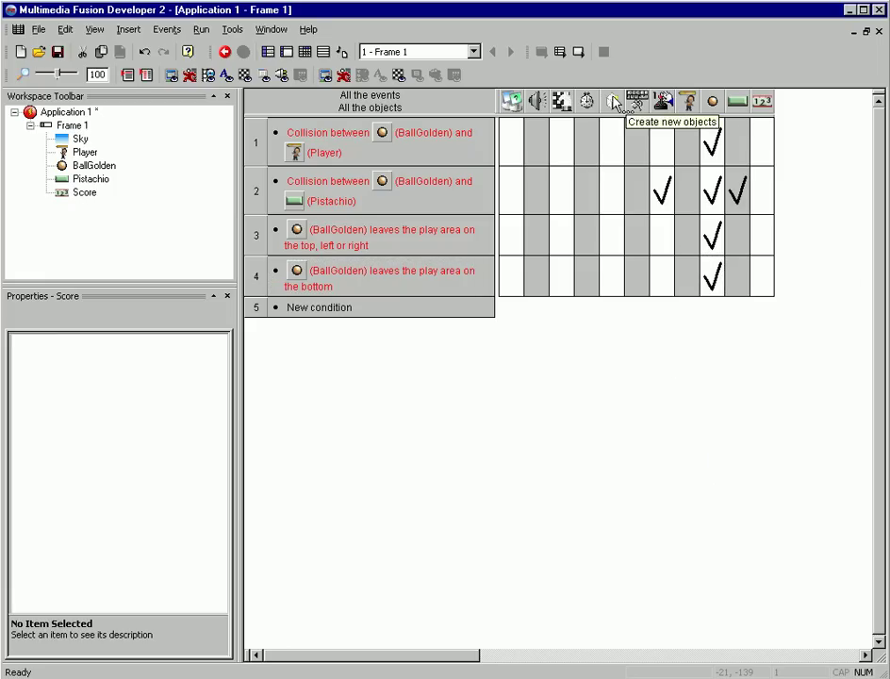
pyautogui.rightClick(614, 278)
pyautogui.click(624, 283)
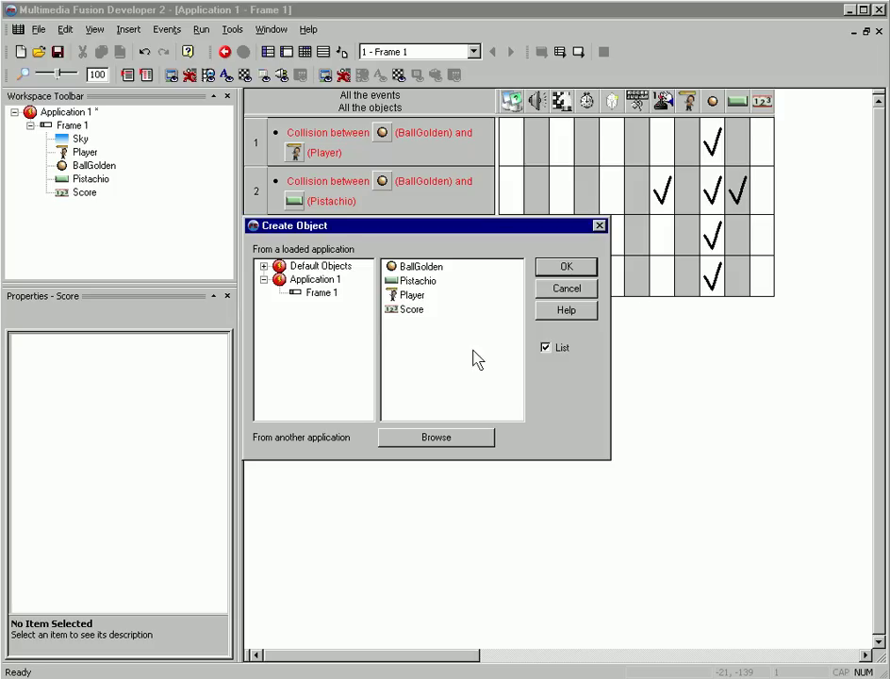
pyautogui.click(540, 271)
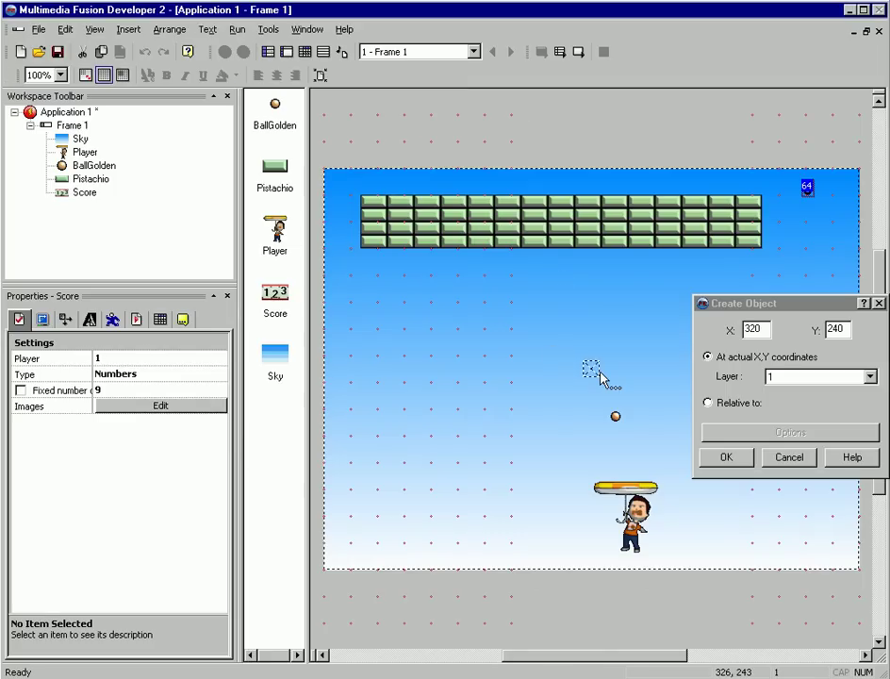
pyautogui.click(725, 458)
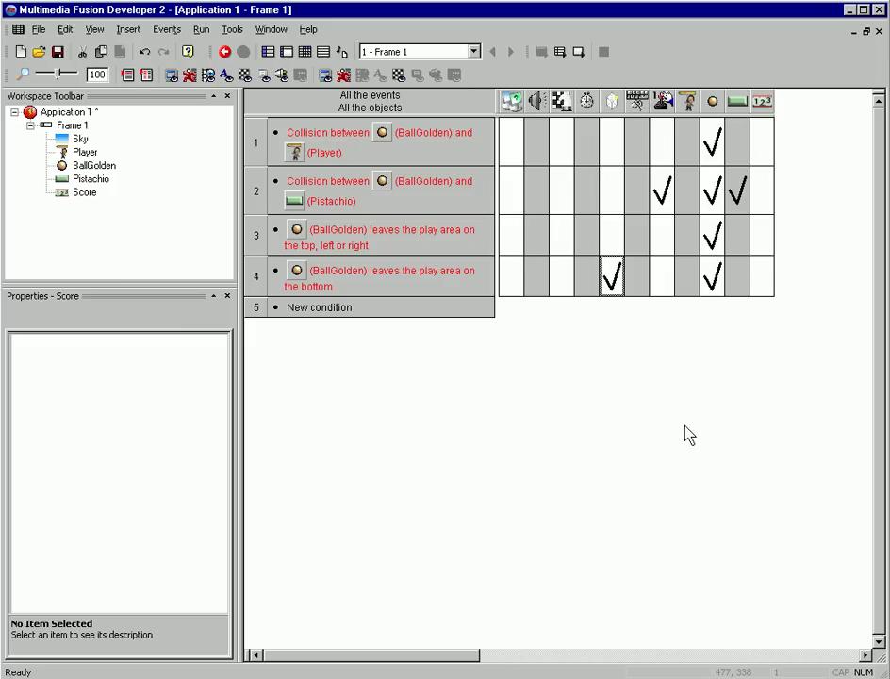
pyautogui.click(201, 29)
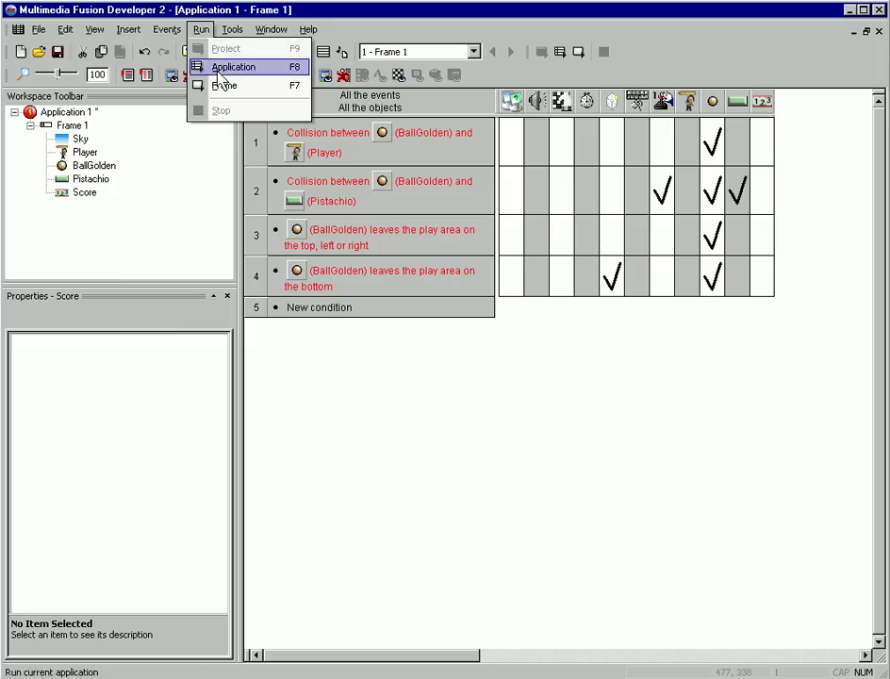
# - Test-run Application 1, steering the paddle left and right under the ball to break bricks
pyautogui.click(201, 66)
pyautogui.press('Left')
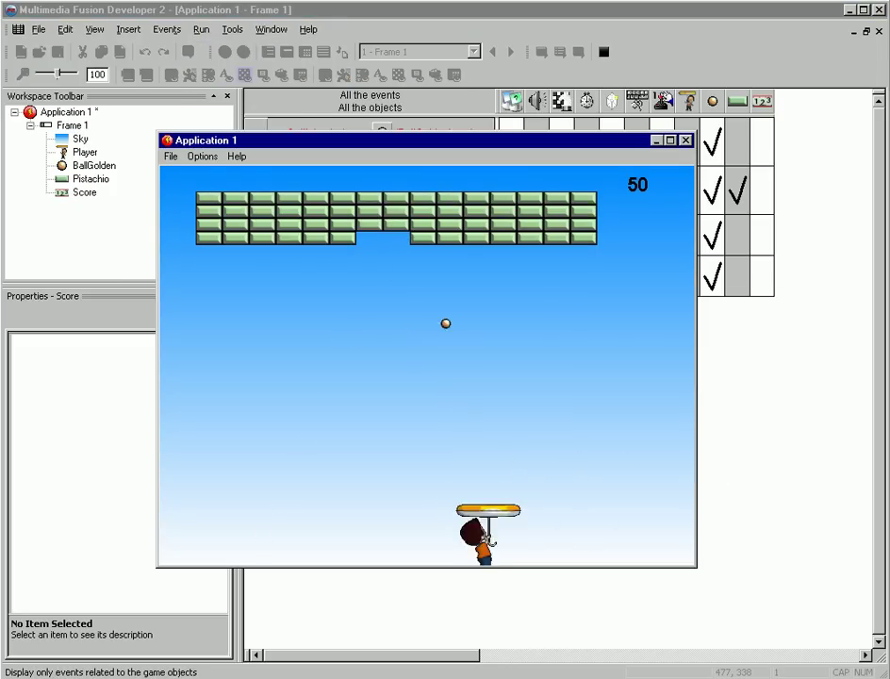
pyautogui.press('Right')
pyautogui.press('Left')
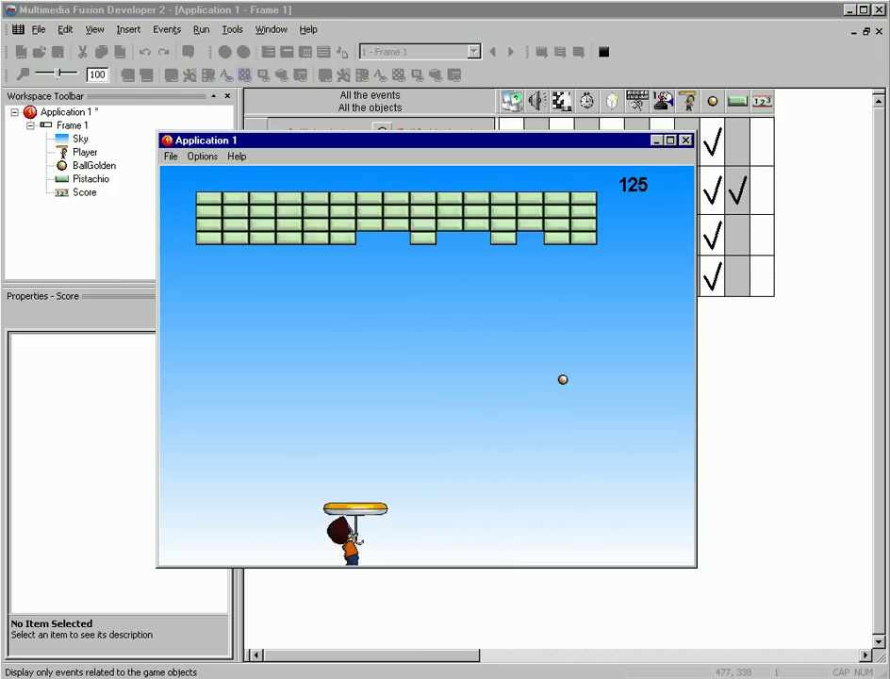
pyautogui.press('Right')
pyautogui.press('Right')
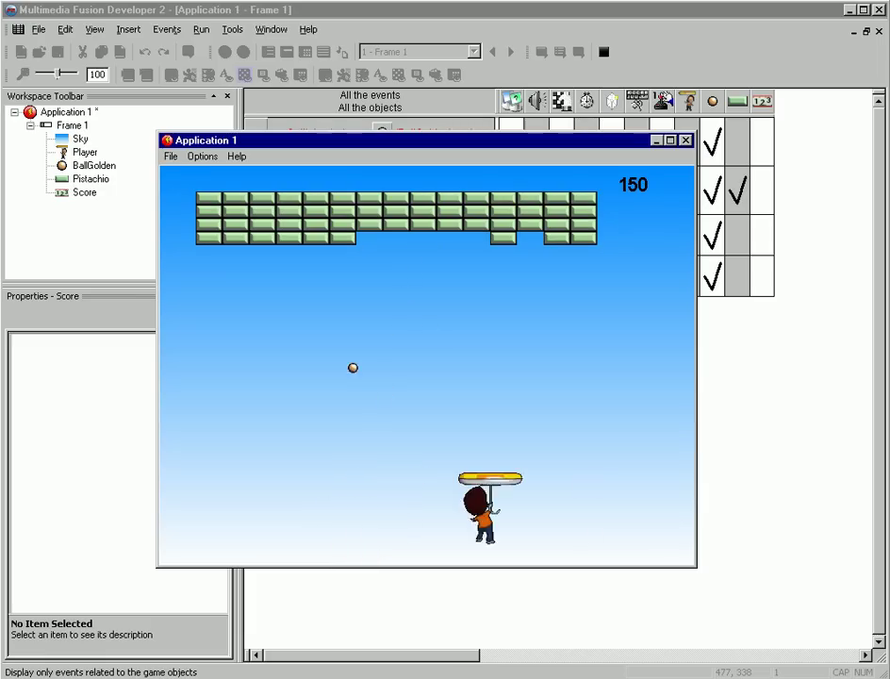